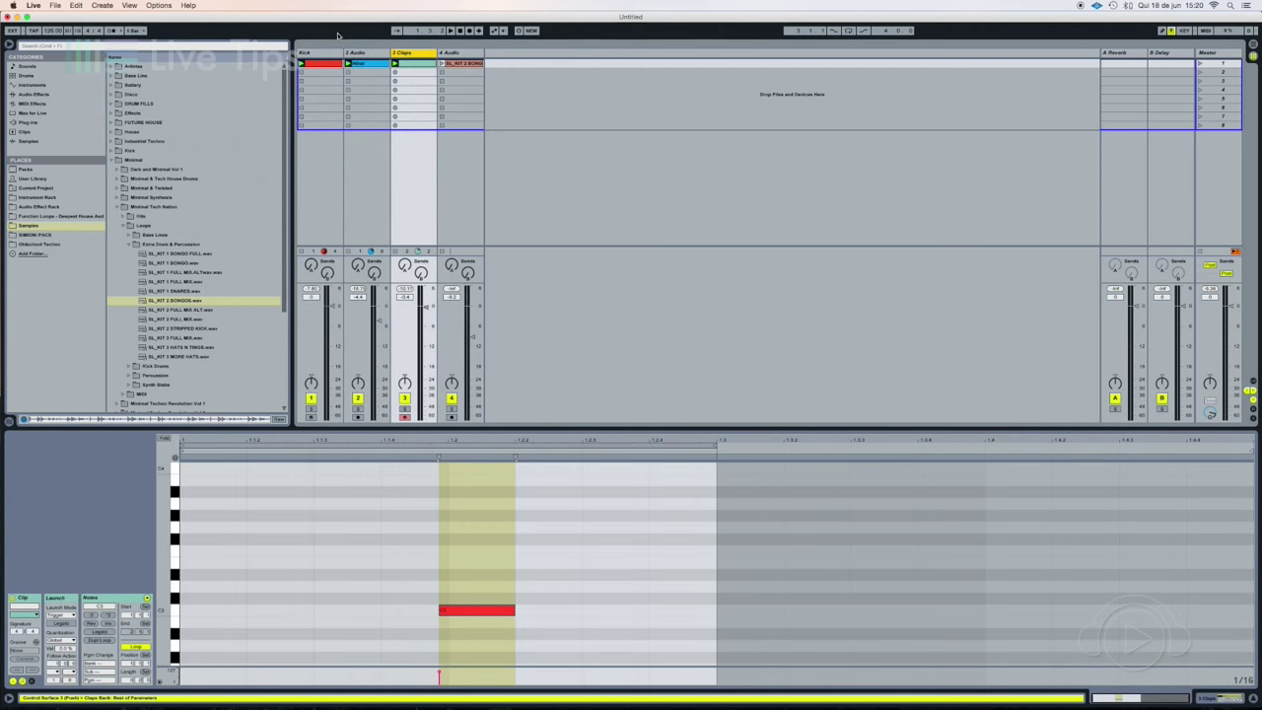
- Audition the bongo loop soloed and in the full mix, with its track volume lowered to -12.2 dB
key(space)
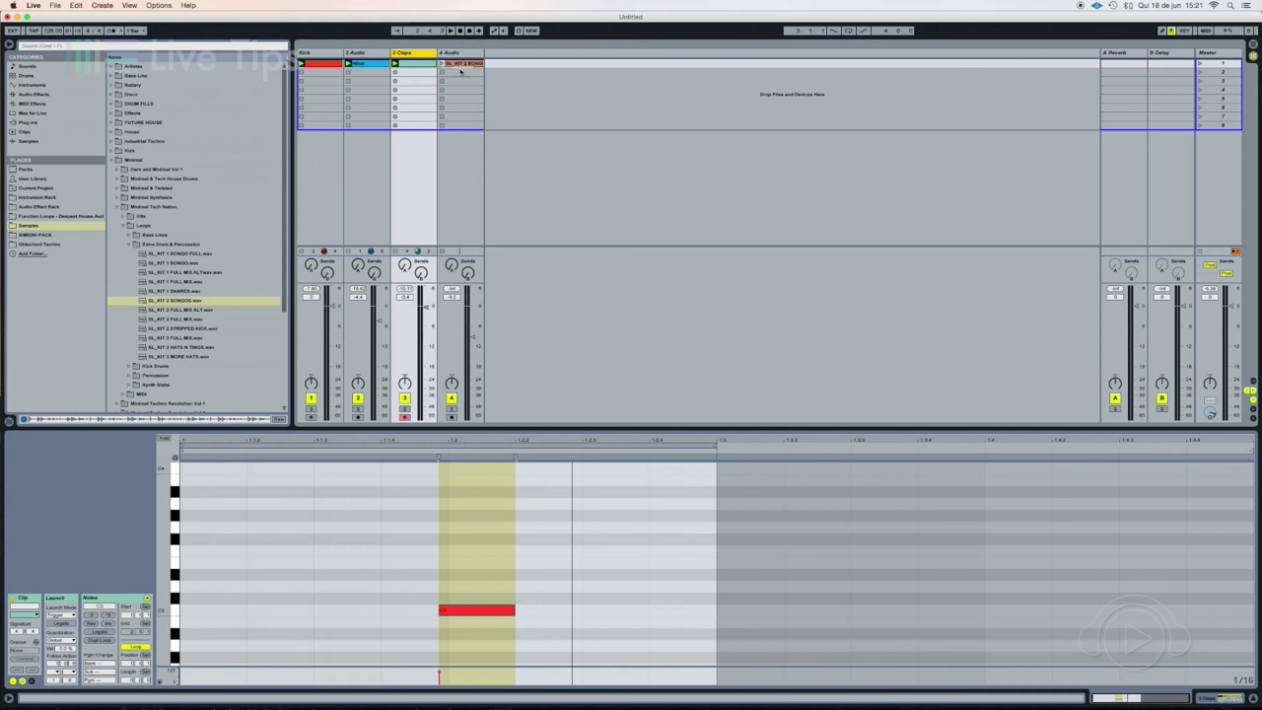
click(452, 407)
click(452, 406)
drag(473, 336, 473, 347)
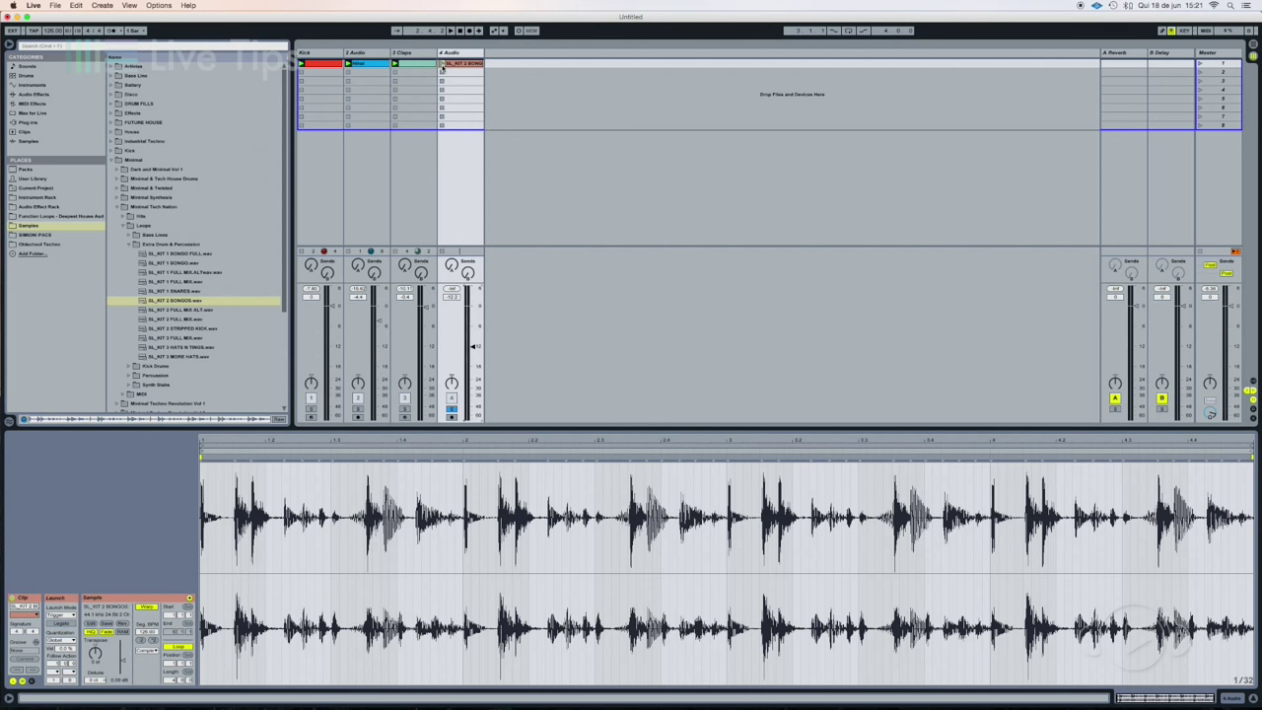
click(441, 64)
click(451, 408)
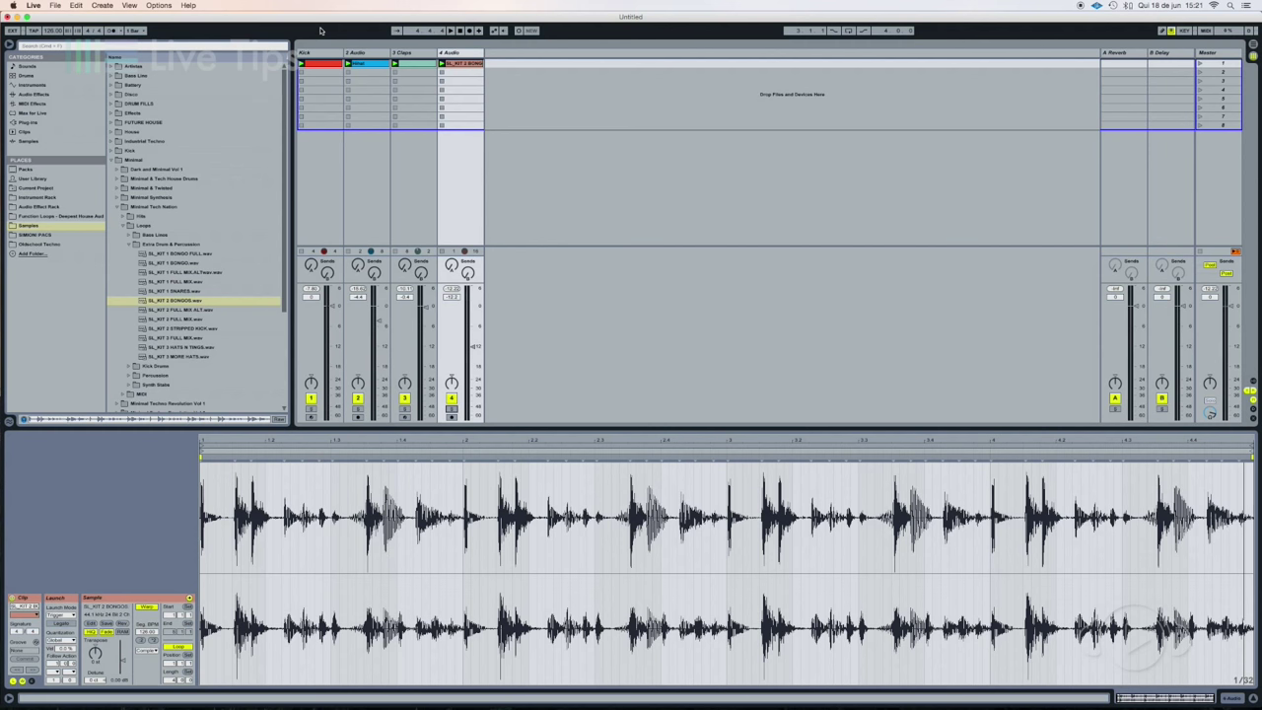
key(space)
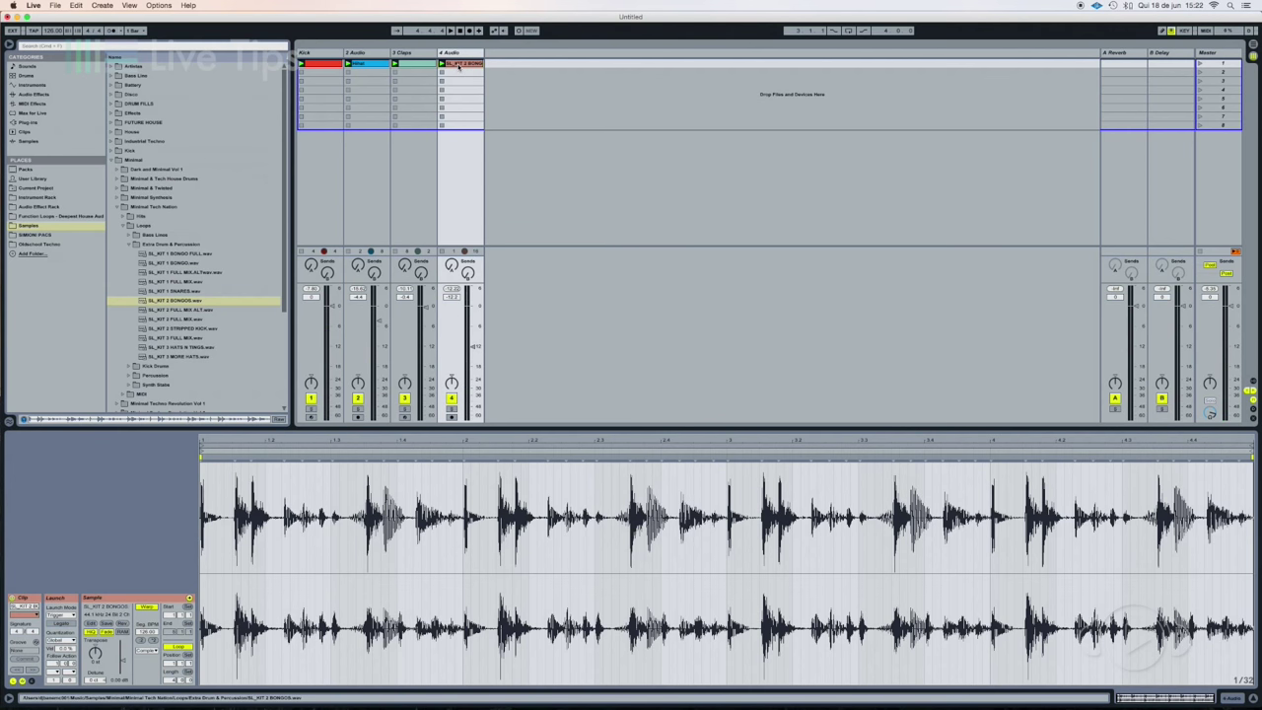
- Extract the groove from the SL_KIT 2 BONGOS clip and delete its audio track
right_click(459, 68)
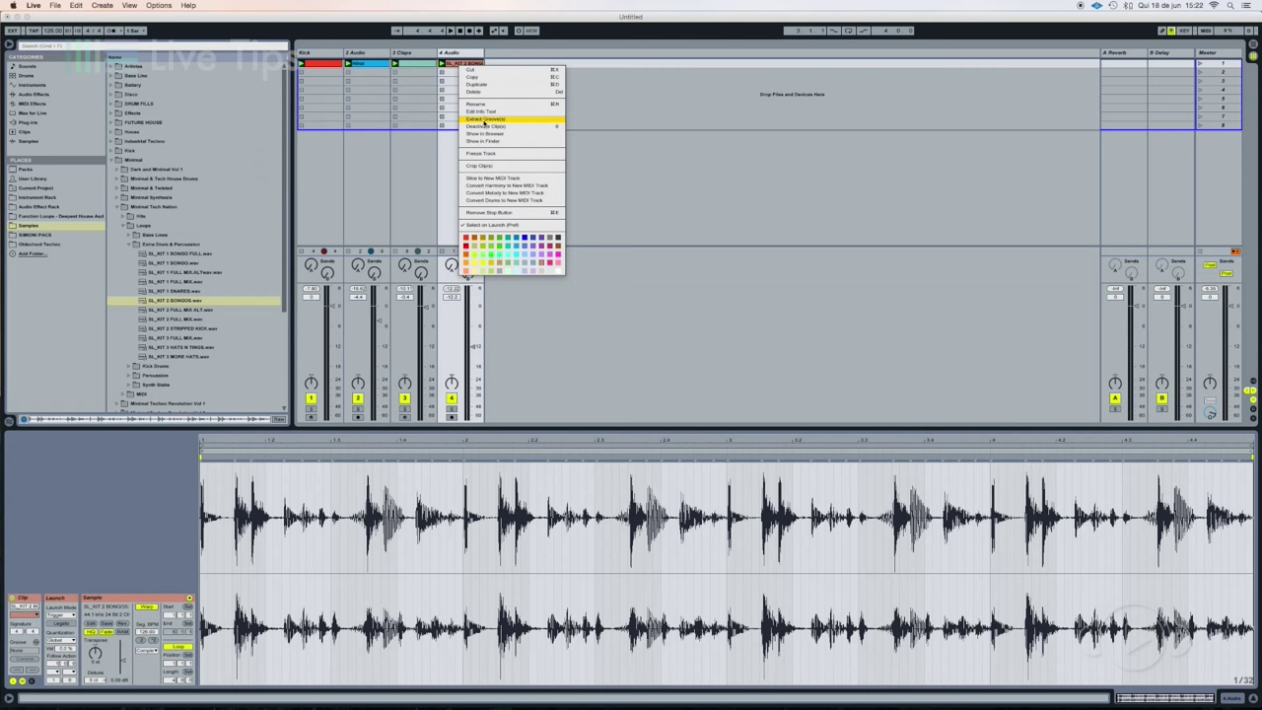
click(484, 119)
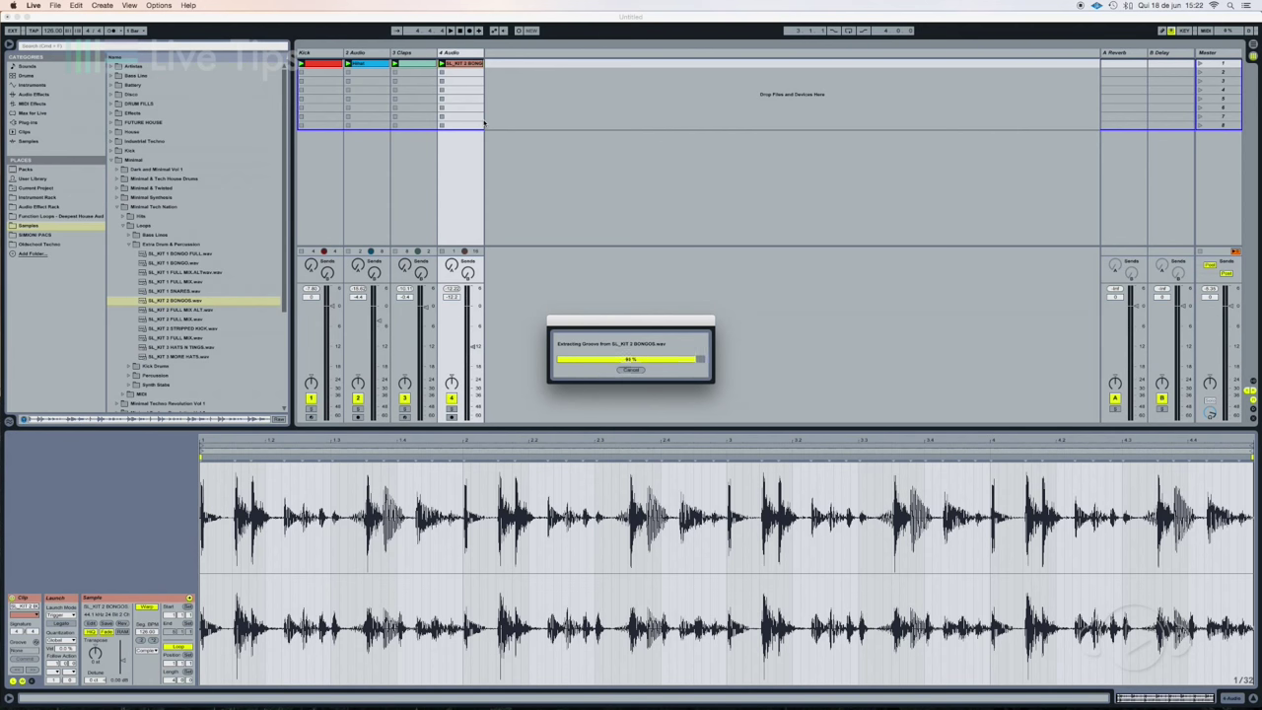
click(455, 55)
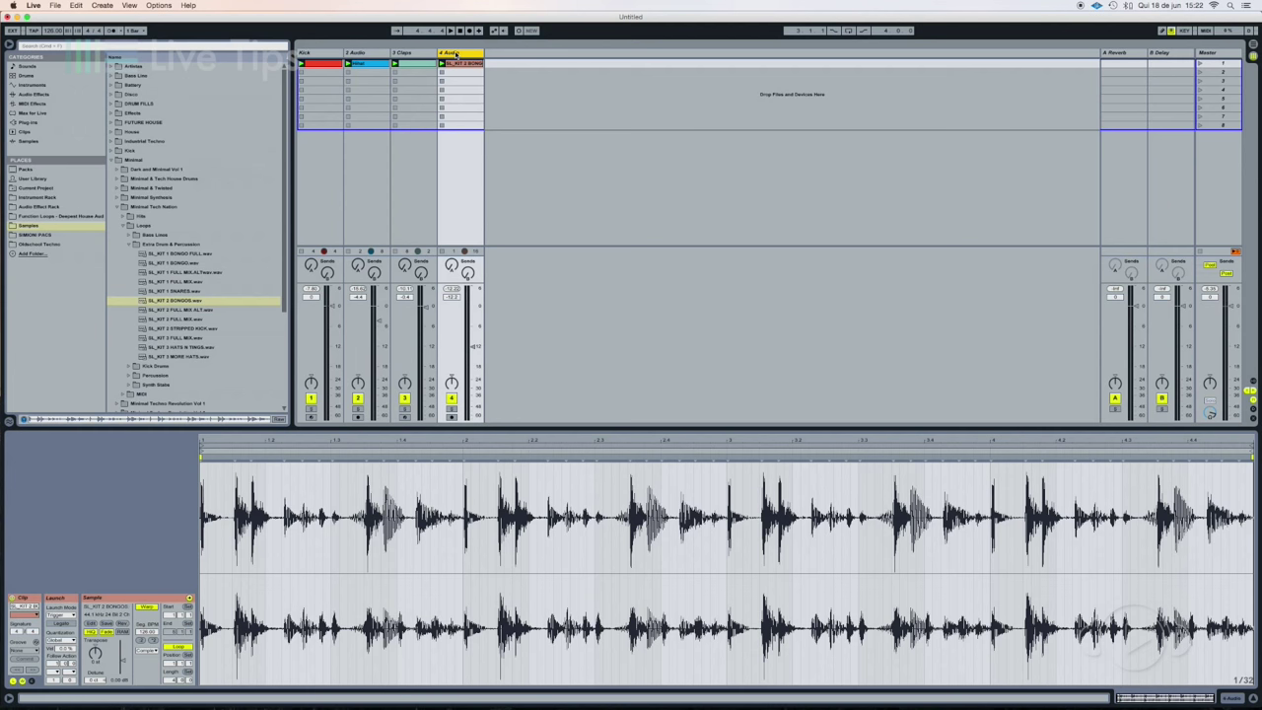
key(Delete)
- Insert a MIDI track and place the SL_KIT 2 BONGOS groove from the Groove Pool in its first clip slot
right_click(455, 56)
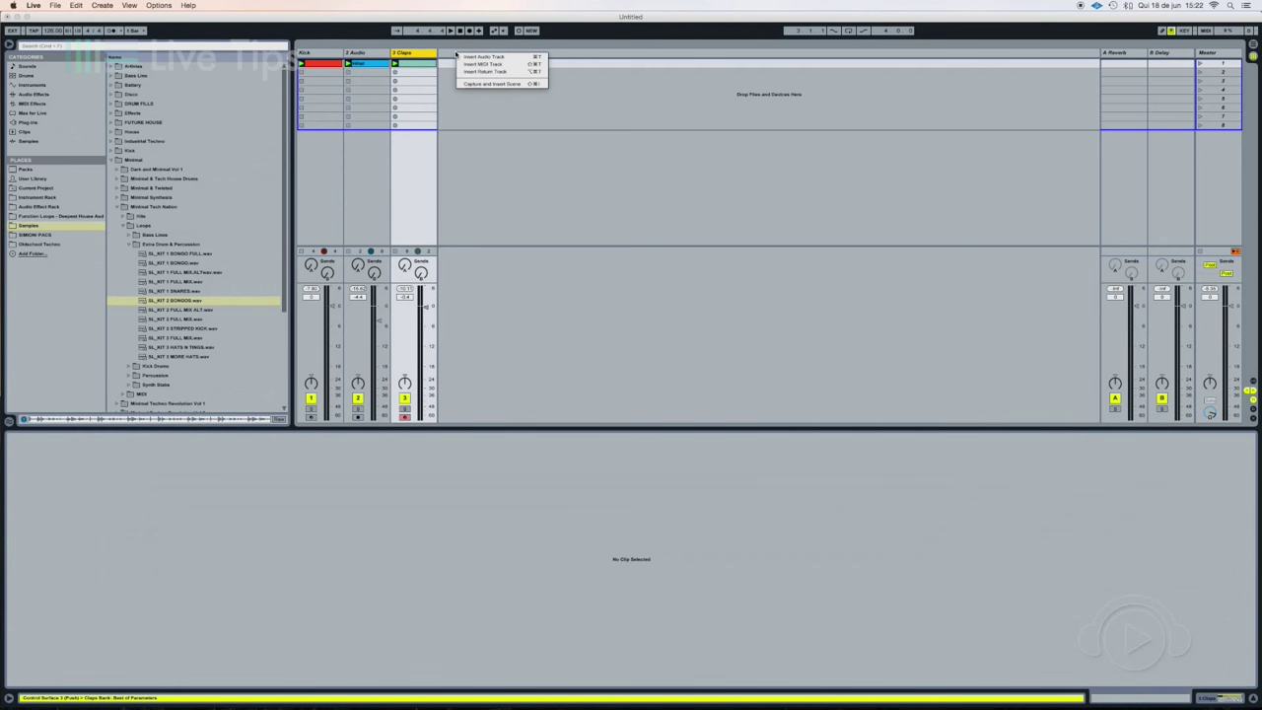
click(474, 64)
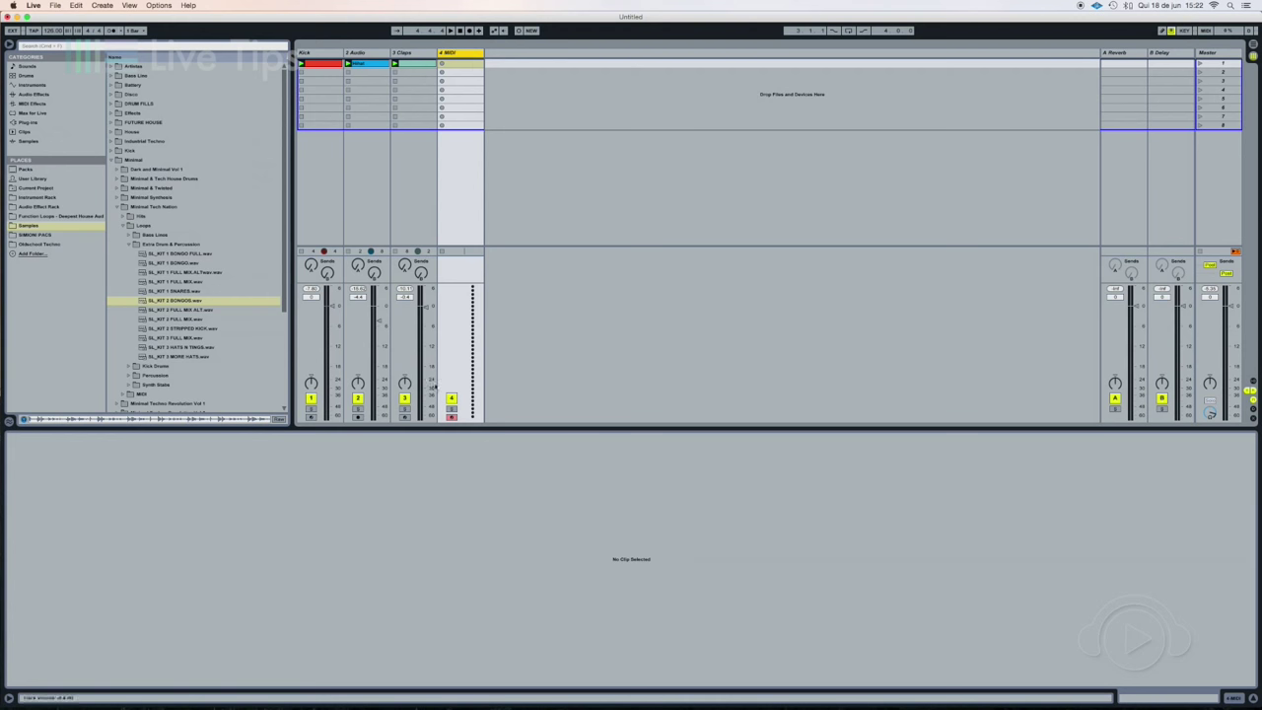
drag(439, 426, 439, 461)
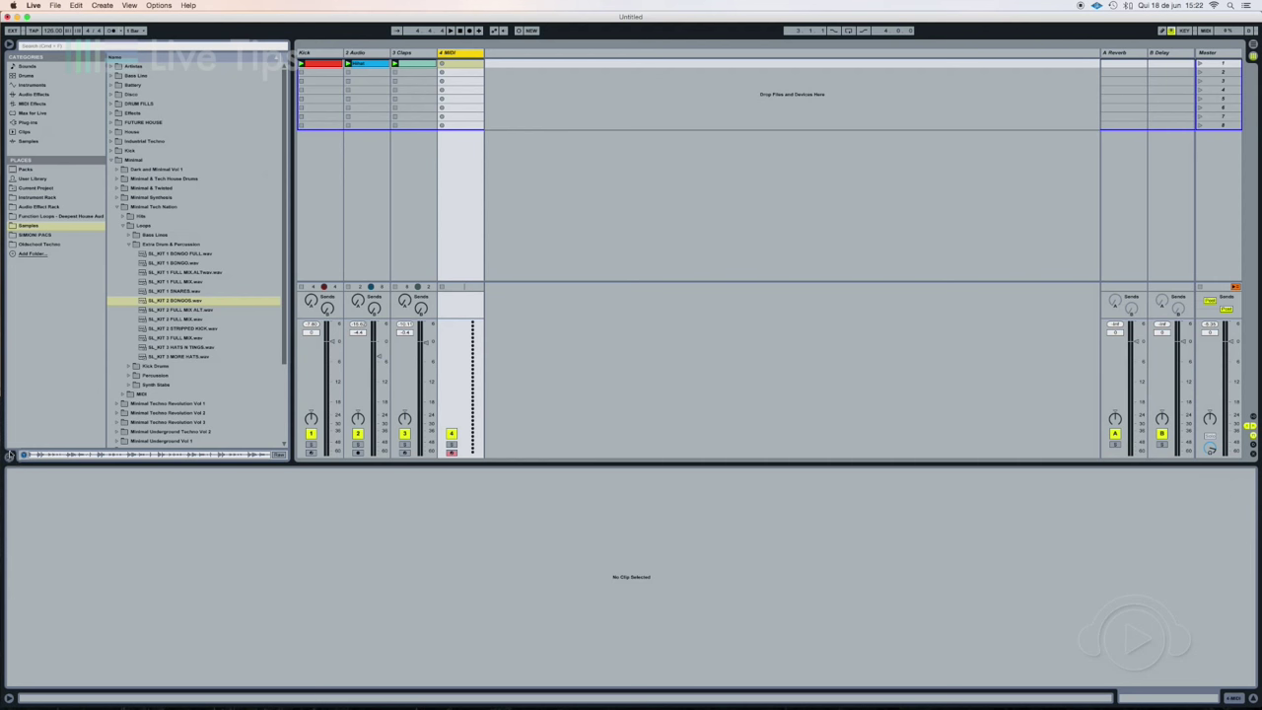
click(9, 458)
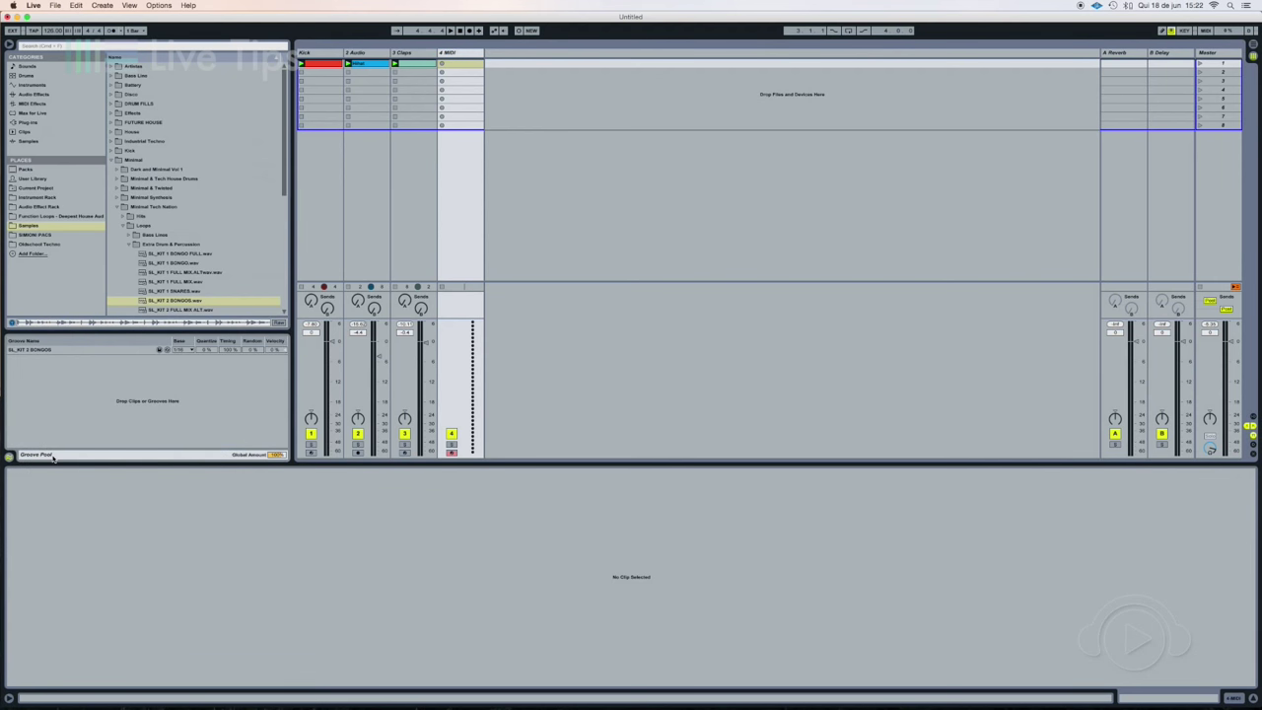
click(37, 352)
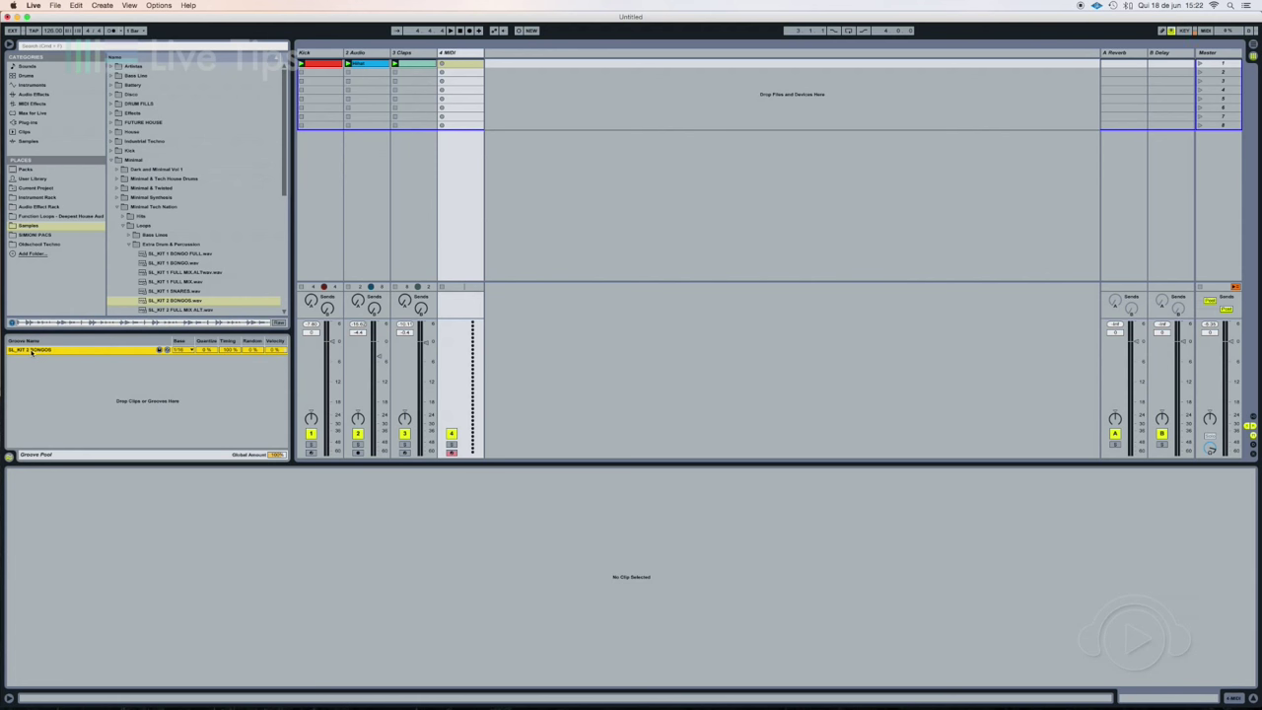
drag(32, 352, 454, 66)
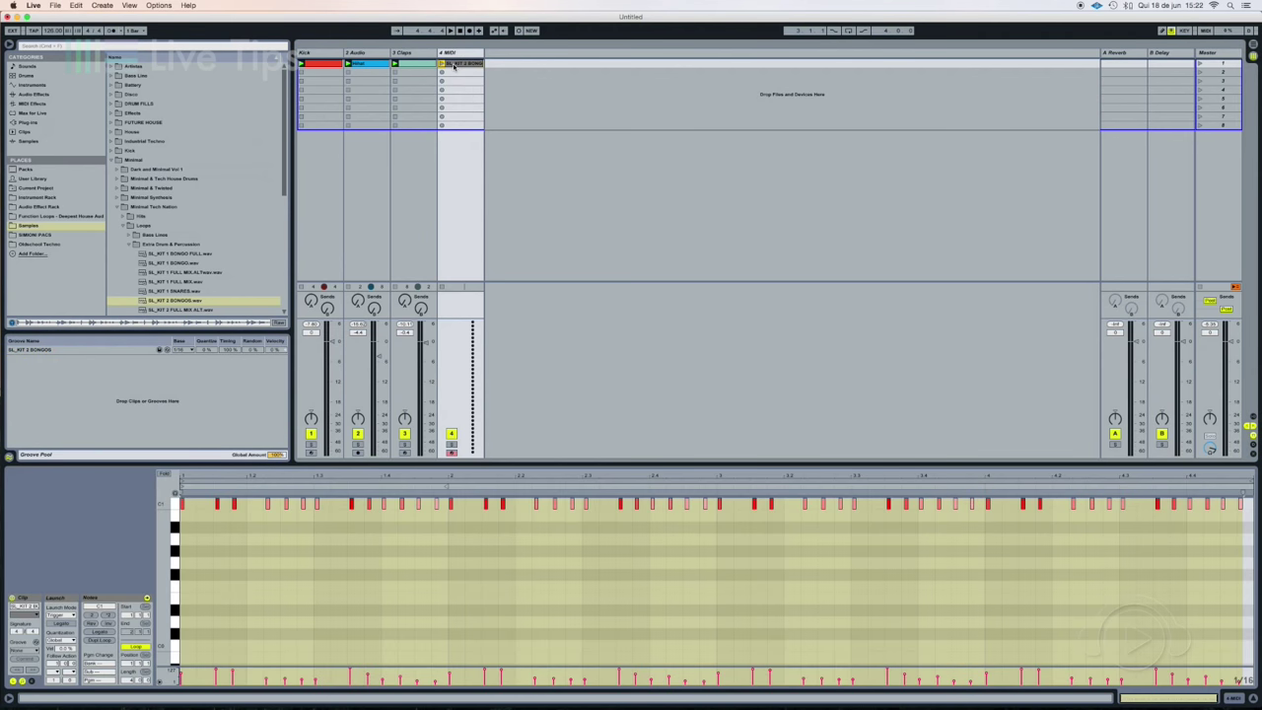
- Select all notes in the bongo groove's MIDI clip and transpose them up two octaves
drag(329, 662, 215, 538)
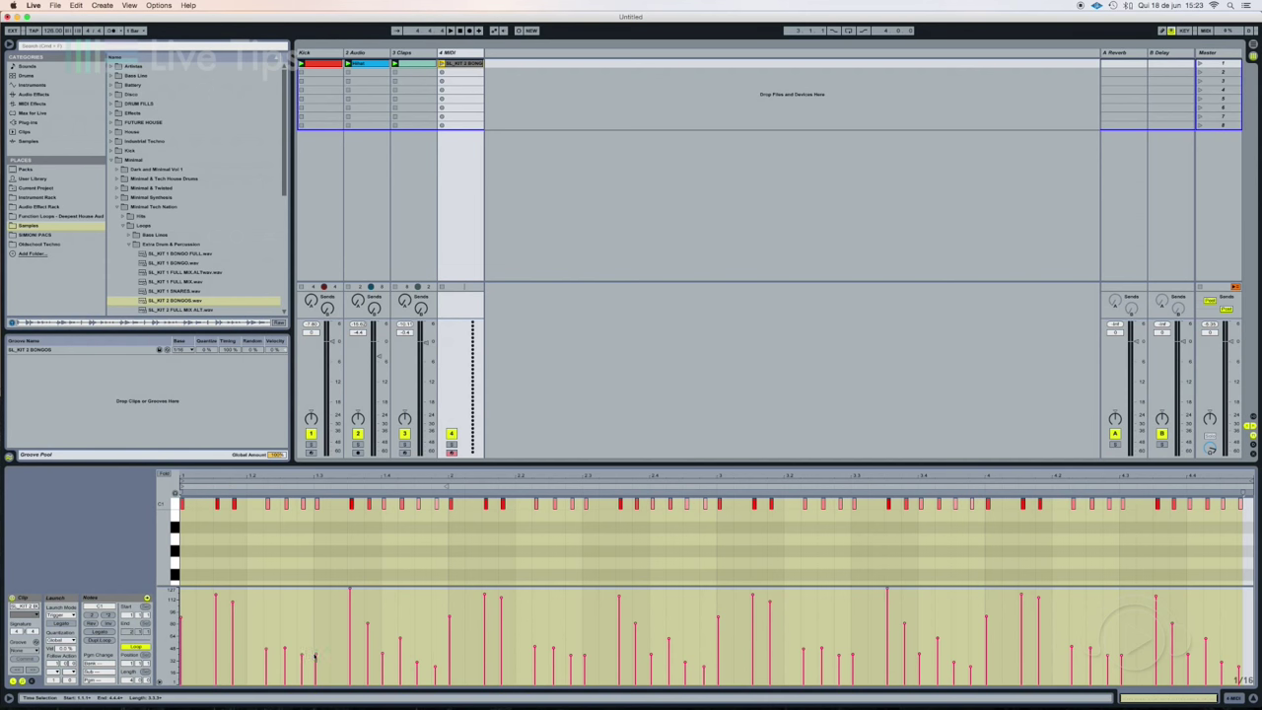
drag(332, 591, 332, 627)
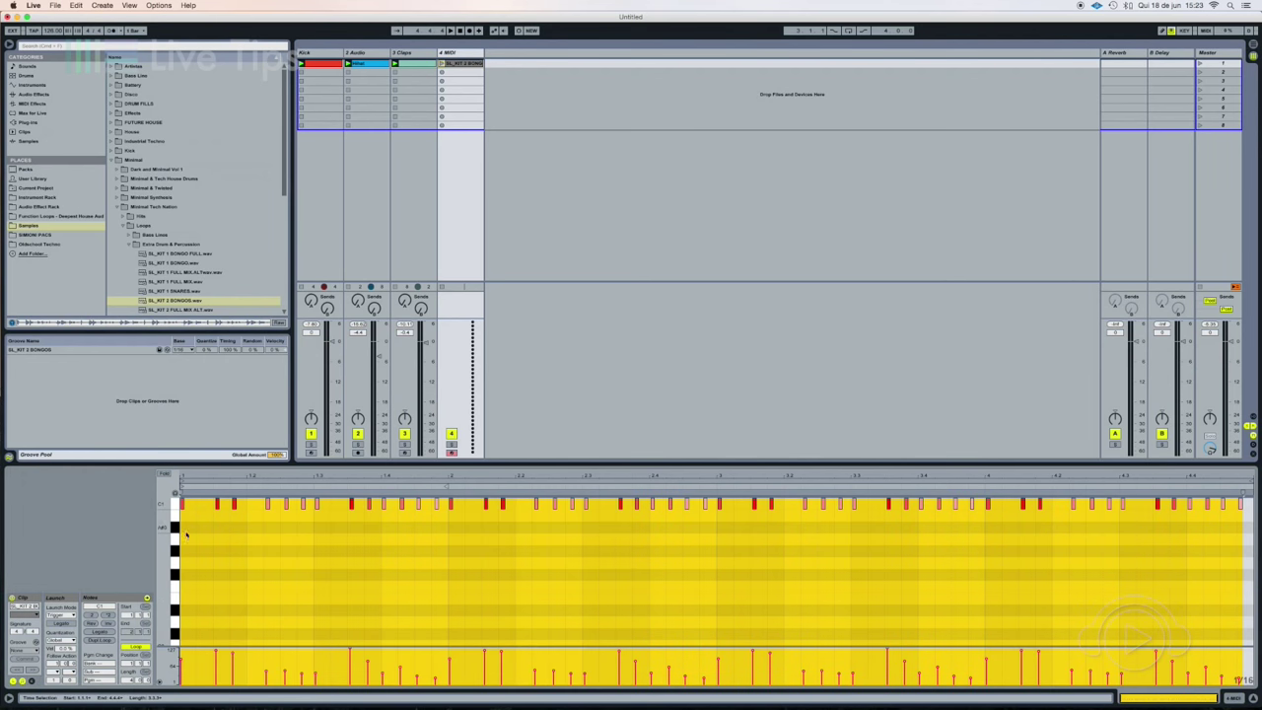
scroll(179, 507, up, 1)
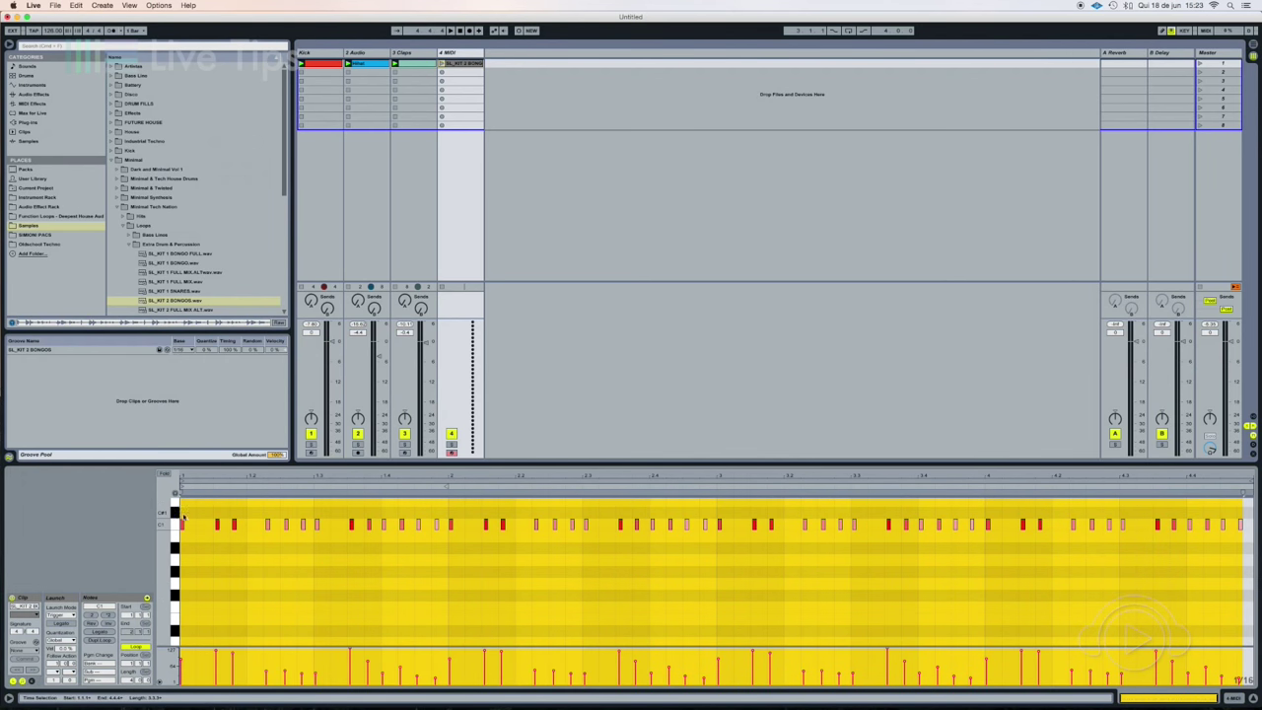
drag(183, 533, 1251, 550)
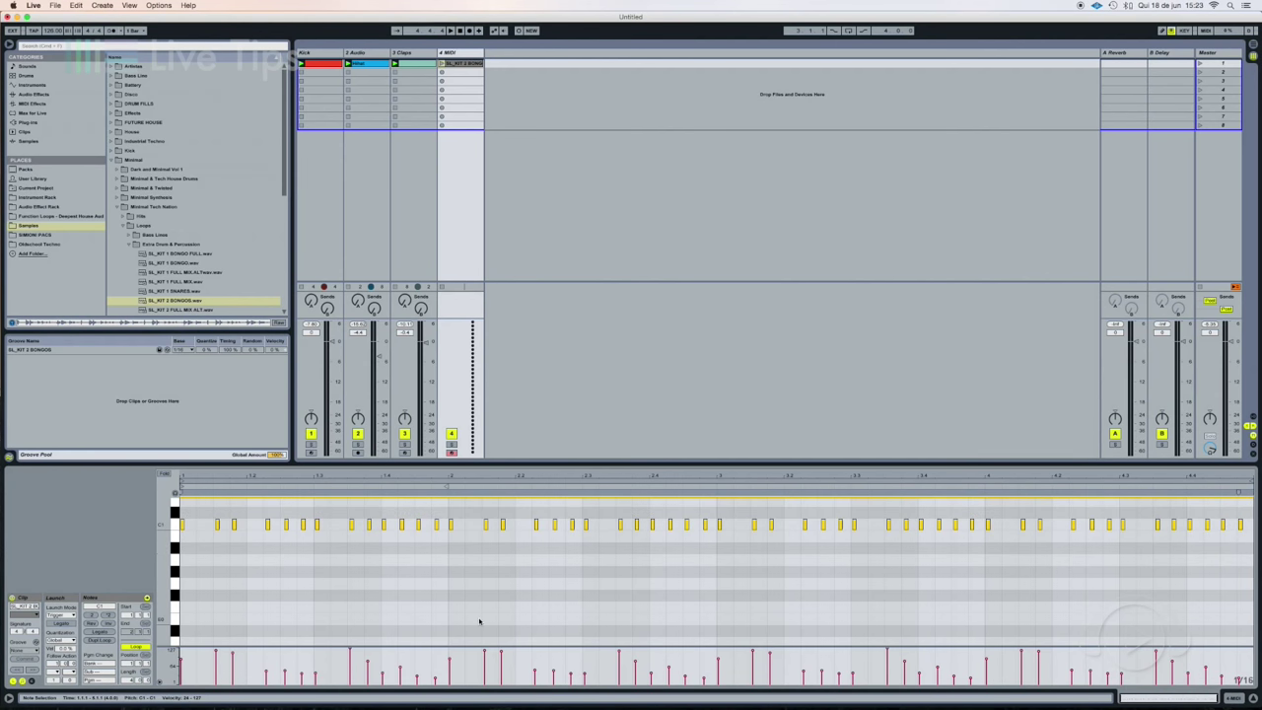
key(shift+Up)
key(shift+Up)
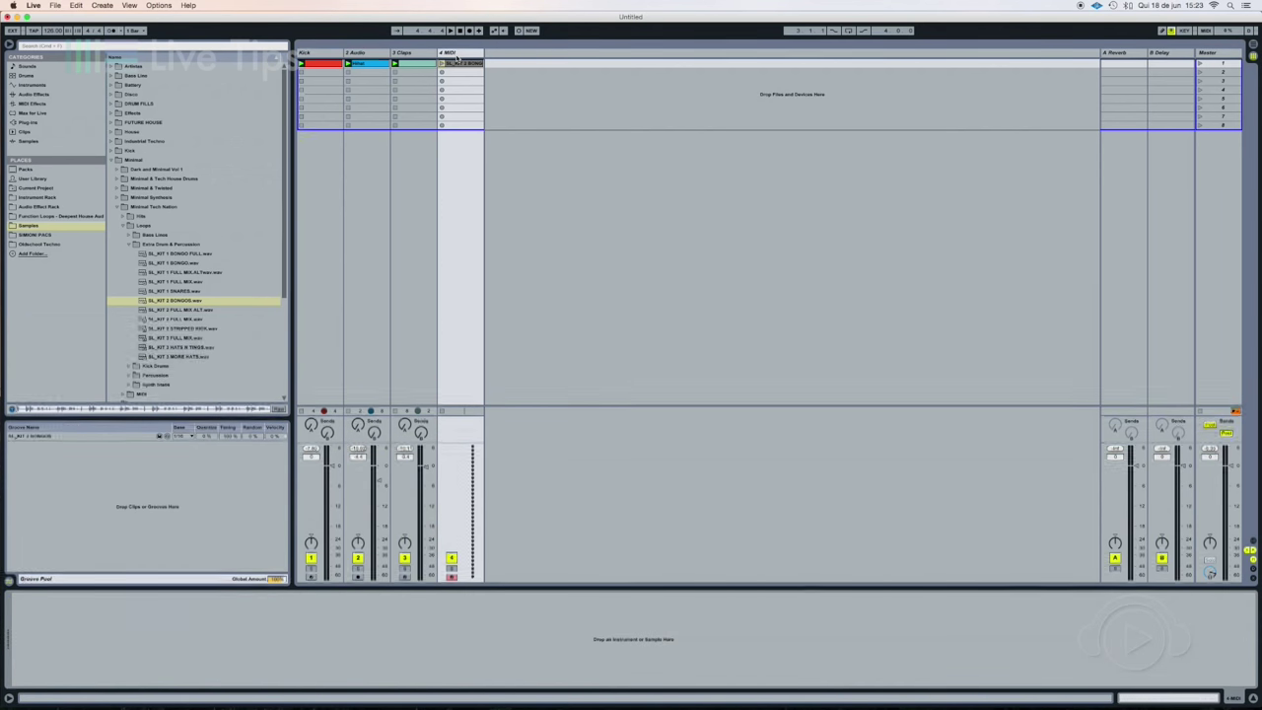
- Solo the new MIDI track and launch its bongo groove clip
click(448, 125)
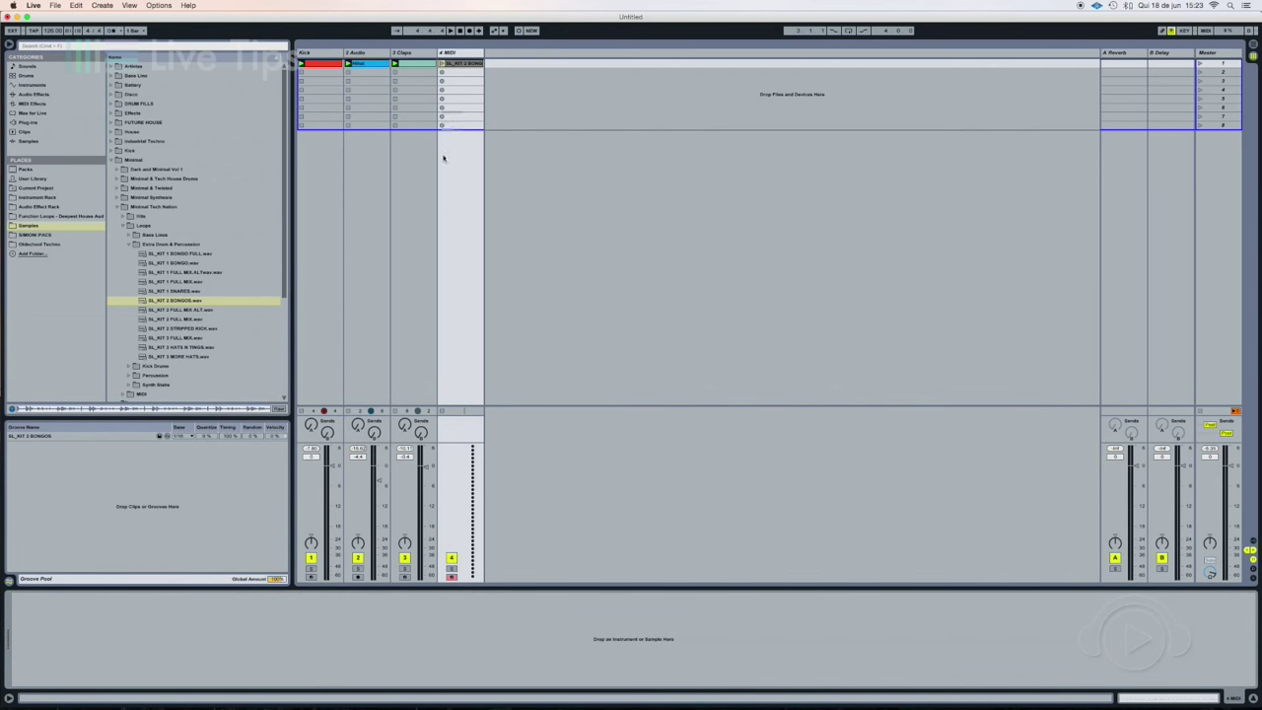
click(452, 569)
click(442, 63)
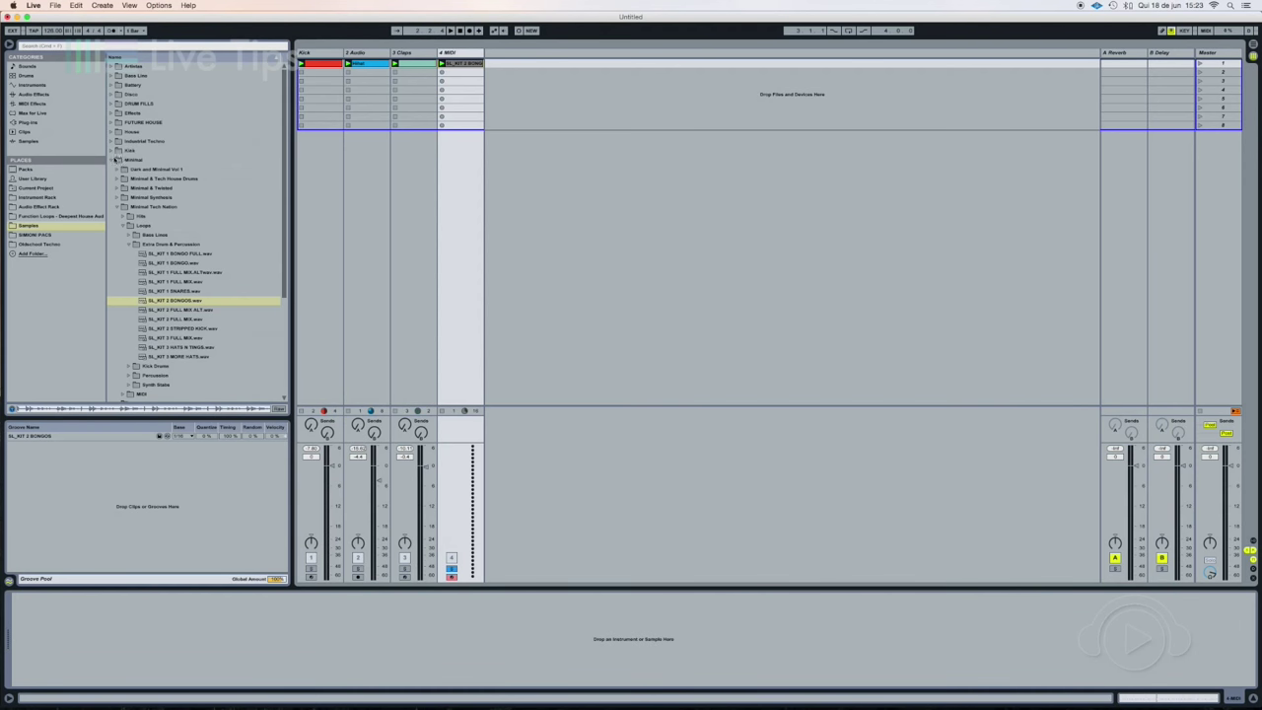
- Load the Sylenth1 plug-in onto the MIDI track as its instrument
click(116, 159)
click(24, 122)
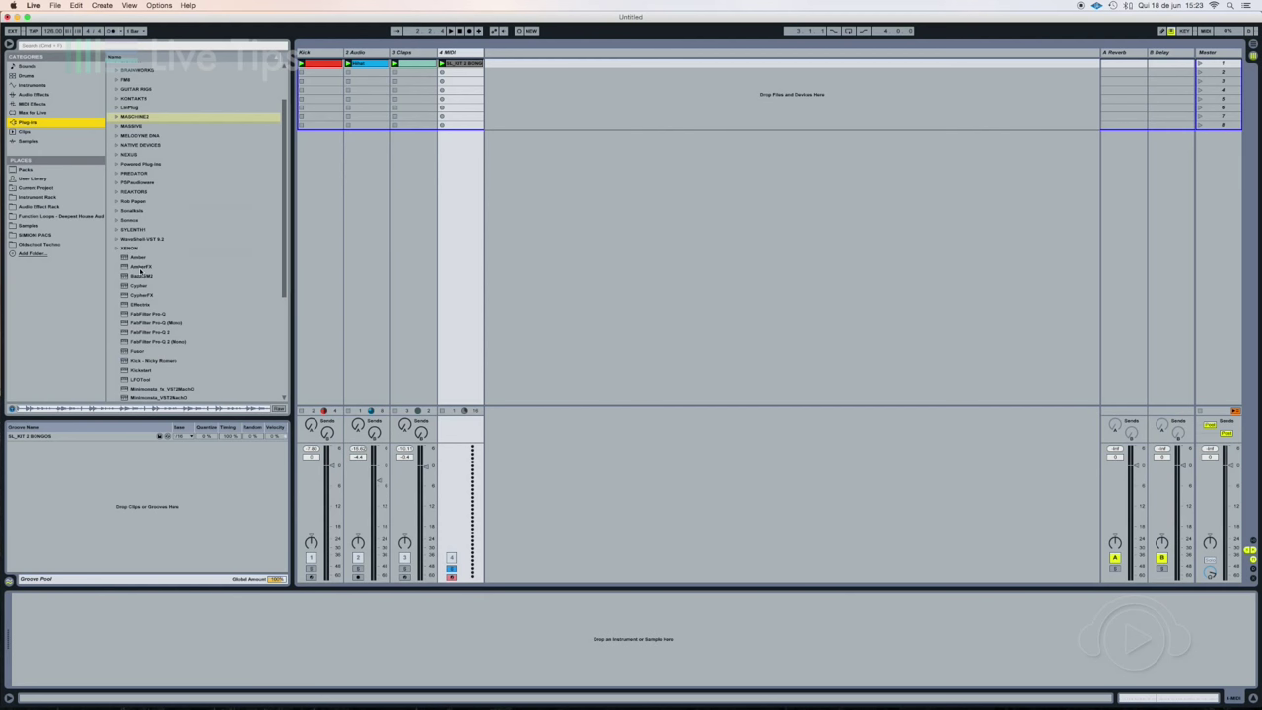
scroll(130, 237, down, 3)
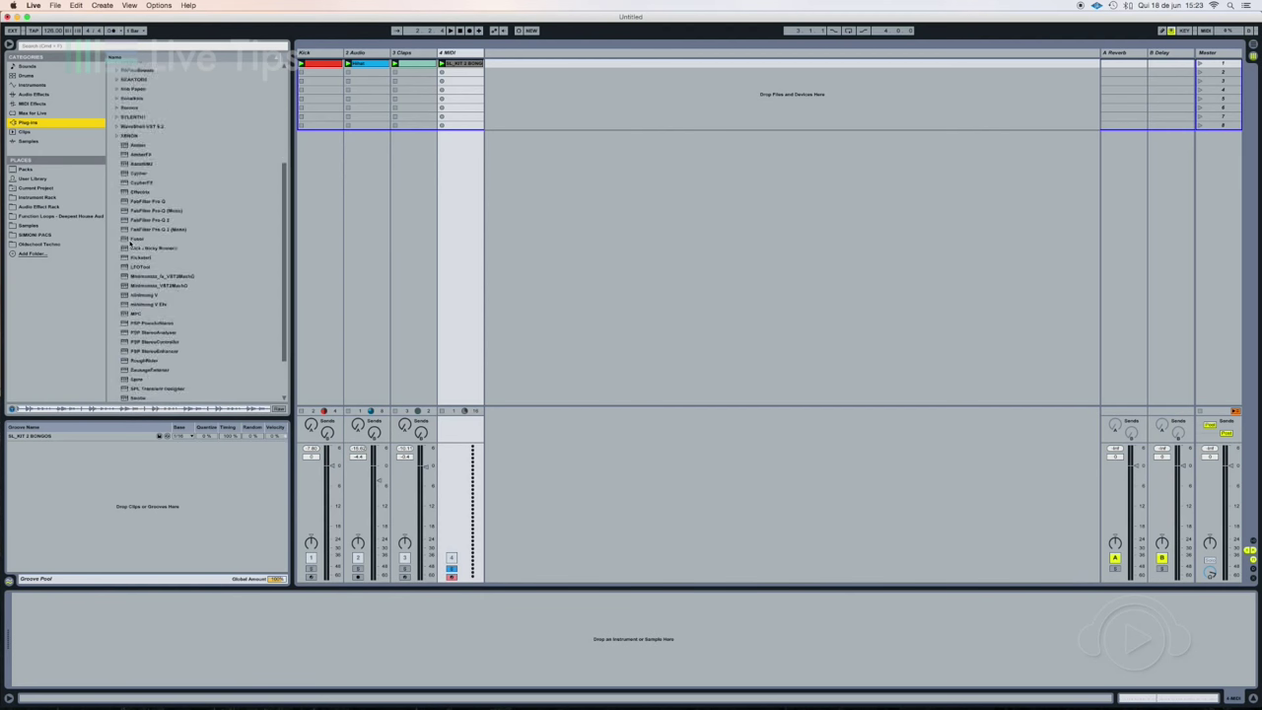
click(119, 190)
click(148, 201)
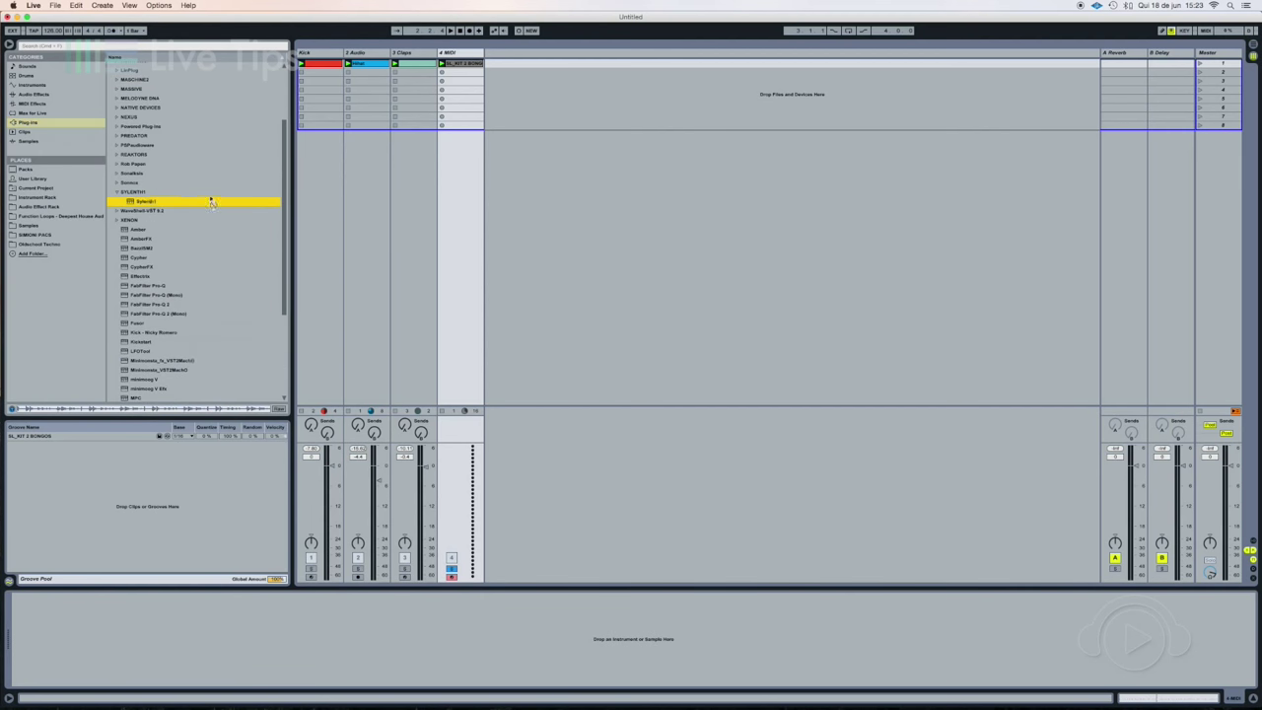
drag(450, 89, 451, 89)
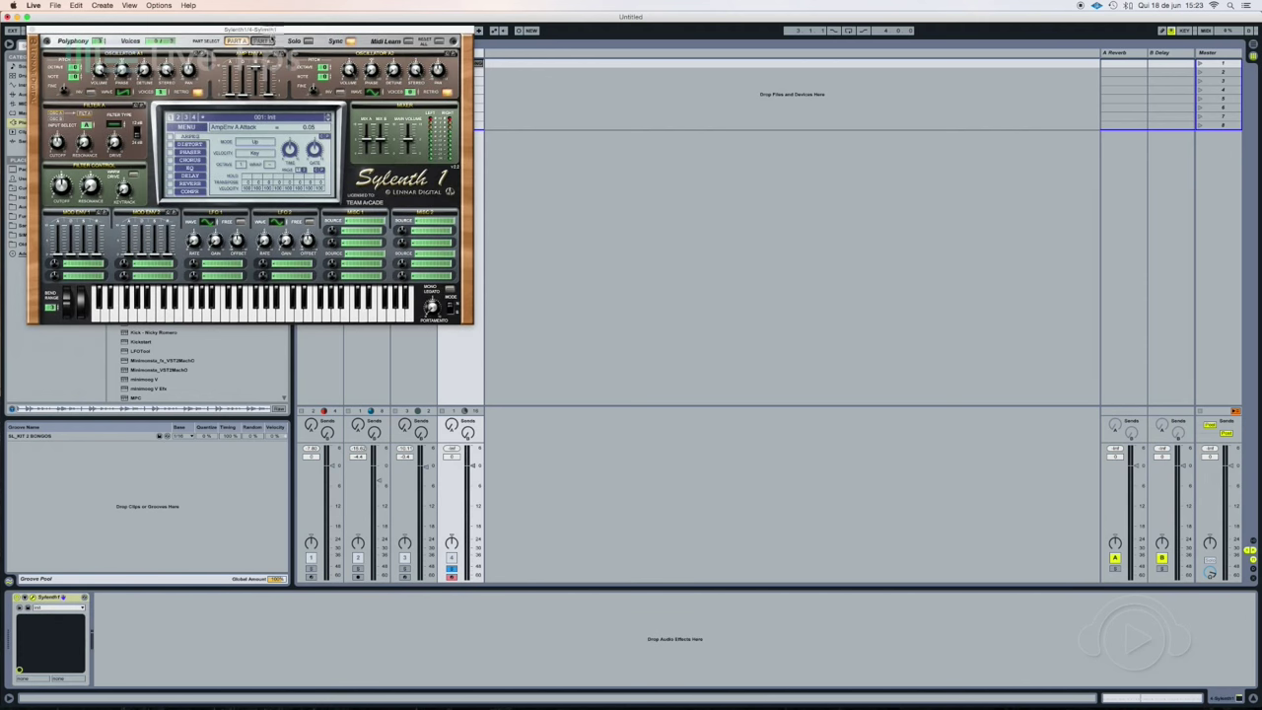
- Initialize the Sylenth1 preset and set oscillator A1's wave to Noise
drag(262, 30, 641, 65)
click(564, 159)
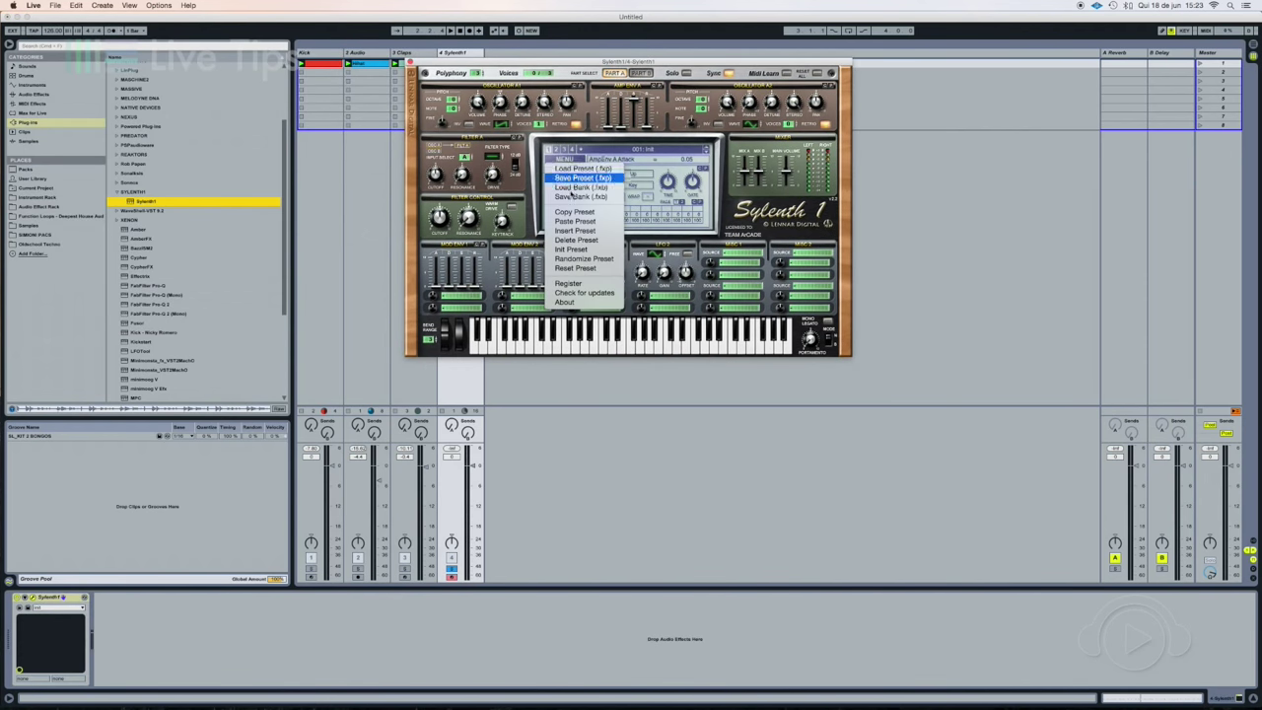
click(570, 249)
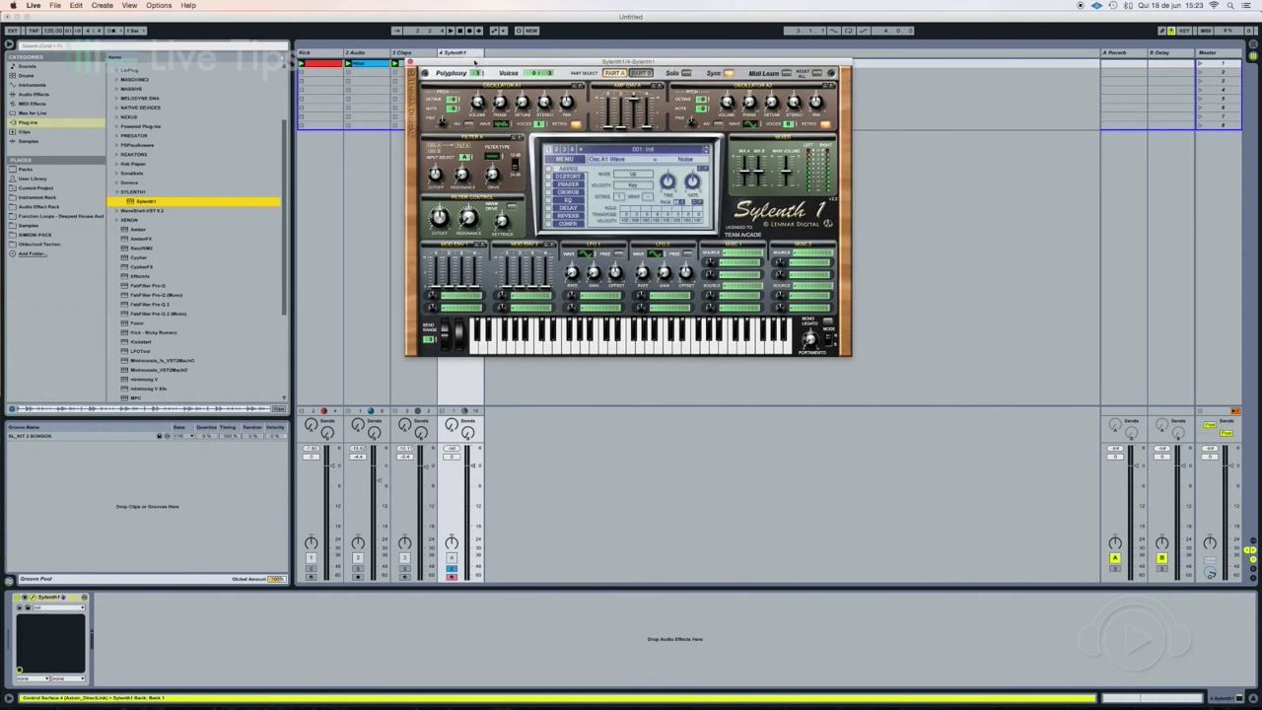
drag(483, 61, 651, 73)
- Lower the Sylenth1 track's volume to about -11.7 dB and play its clip in solo
click(496, 237)
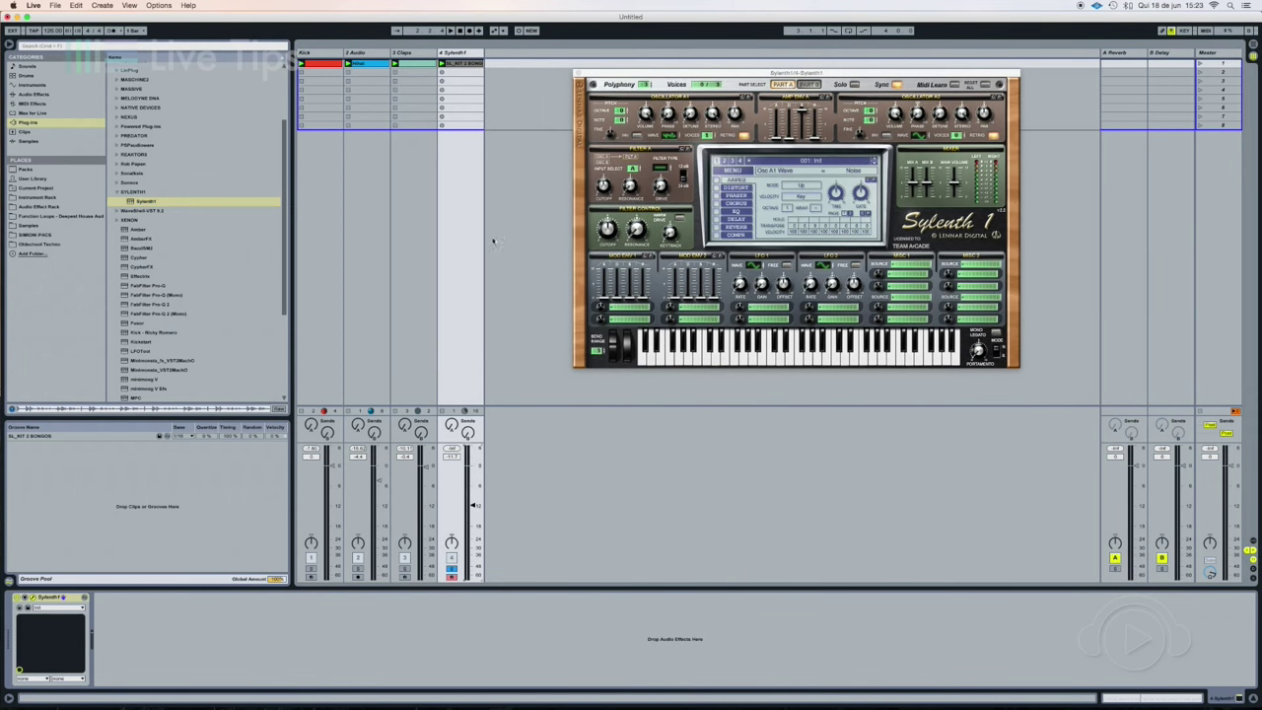
click(442, 64)
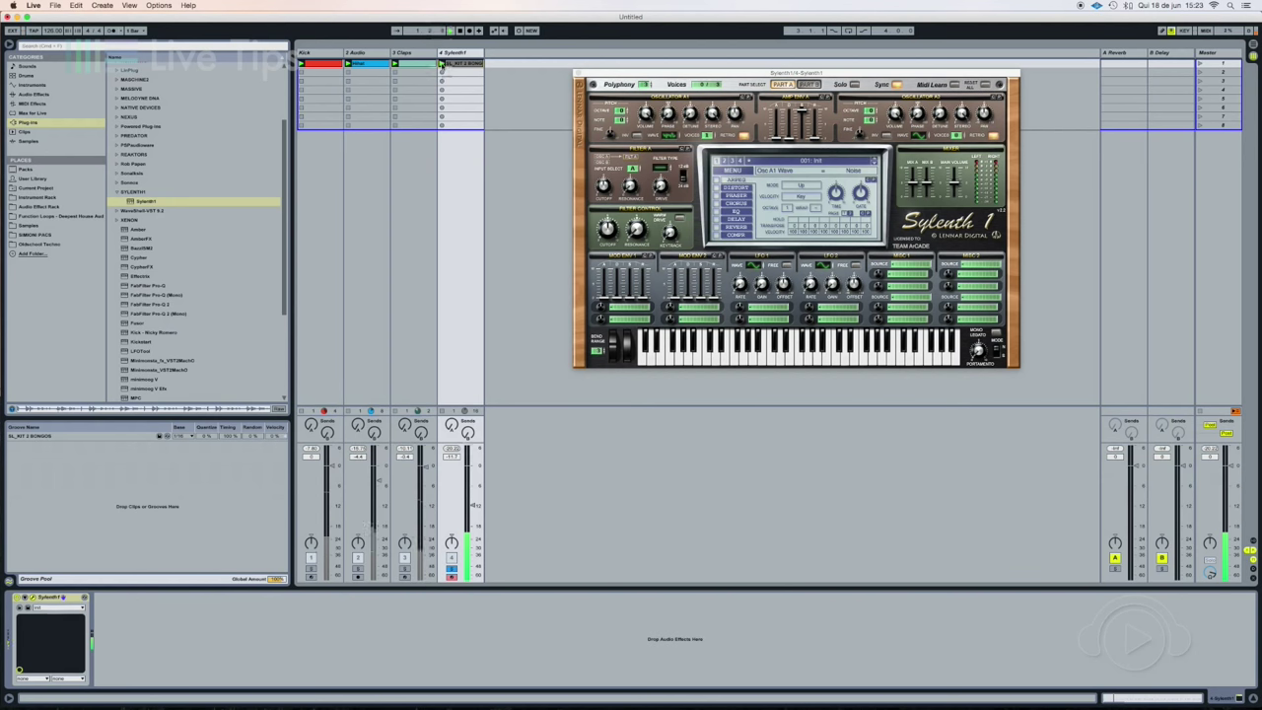
drag(658, 73, 591, 108)
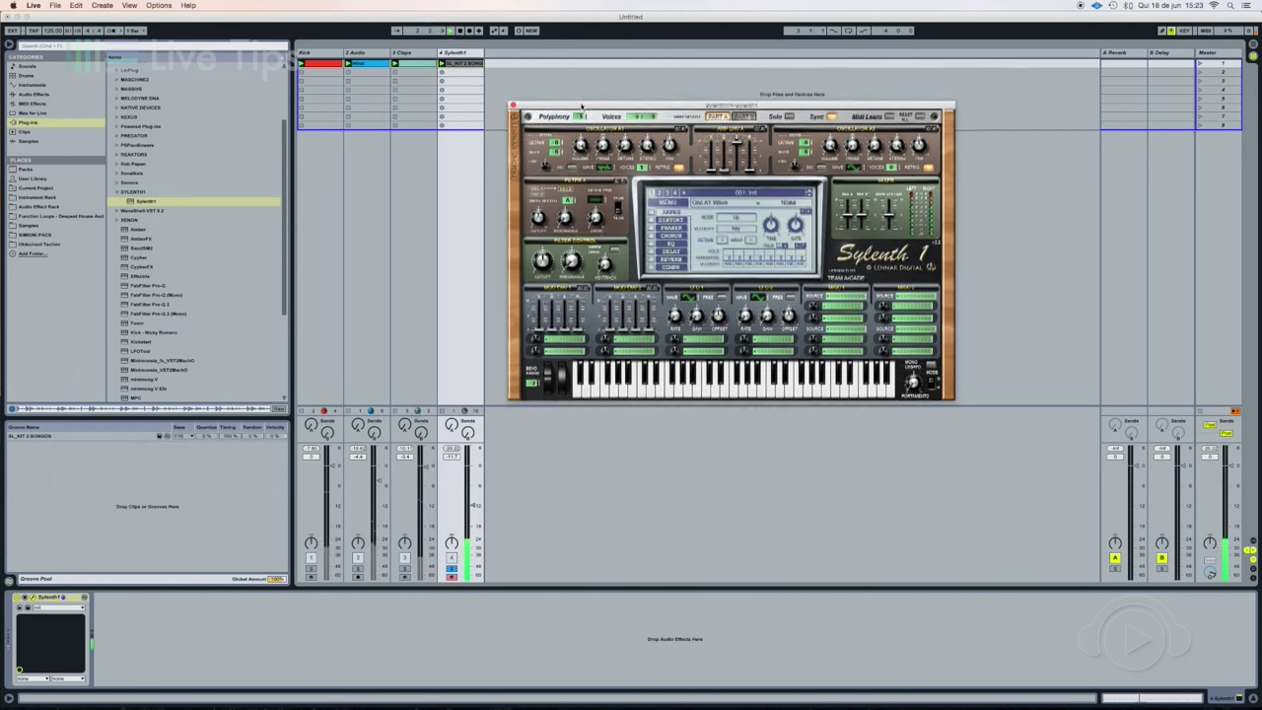
- Turn on Sylenth1's EQ and set the amp envelope A attack to 0.75
click(667, 246)
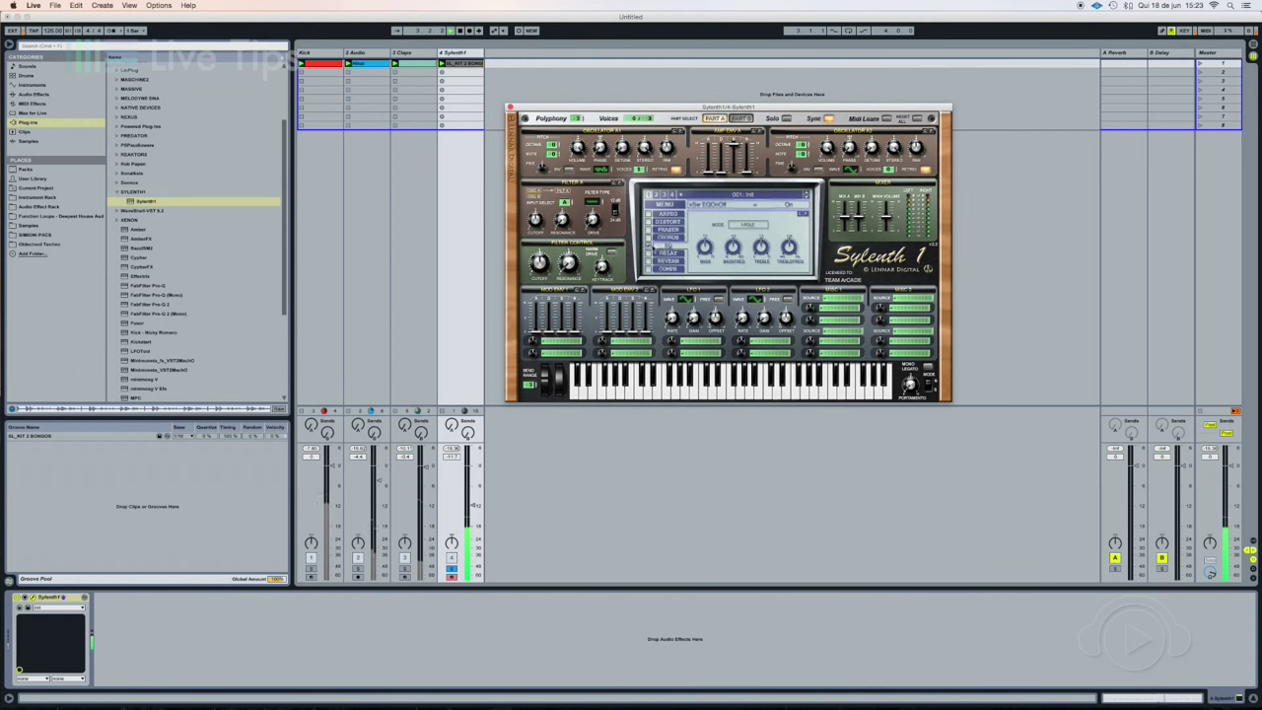
mouse_move(789, 243)
scroll(789, 233, up, 2)
drag(746, 174, 710, 168)
- Set the Sylenth1 track's volume to -24.2 dB and compare the mix with that track muted and unmuted
drag(477, 505, 475, 526)
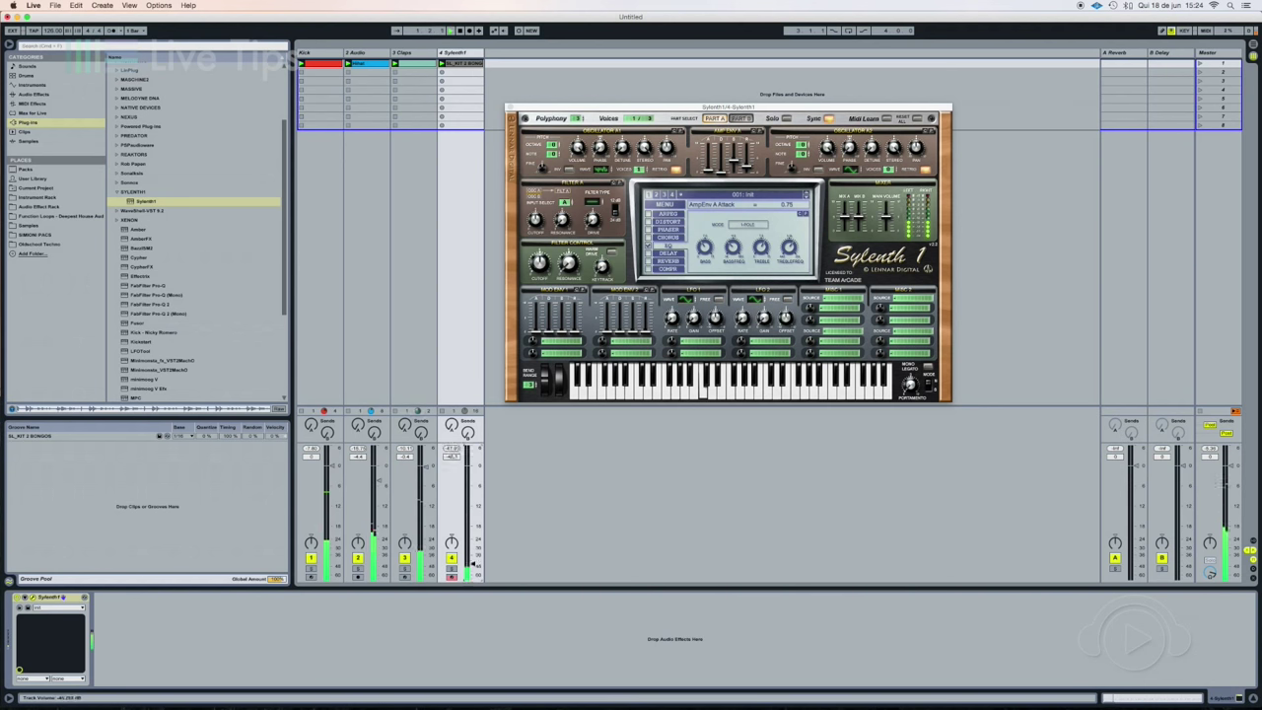
mouse_move(475, 526)
mouse_down()
mouse_move(475, 554)
mouse_move(475, 535)
mouse_up()
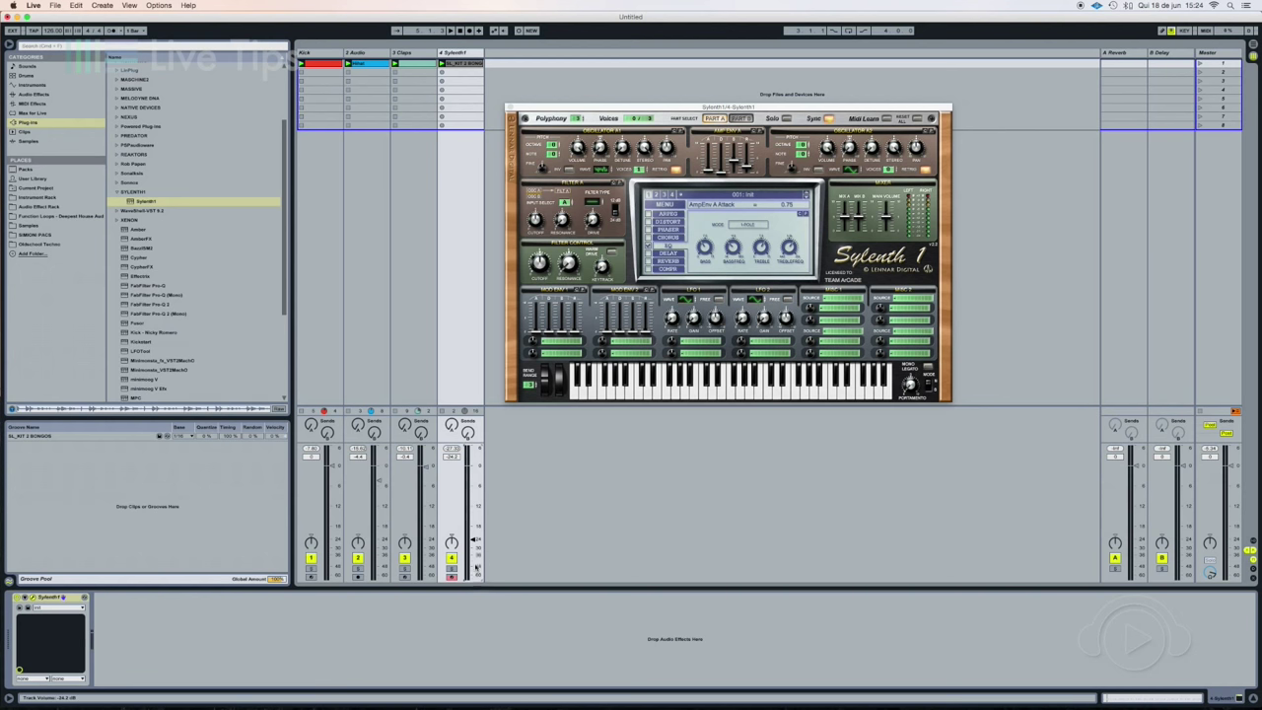
key(space)
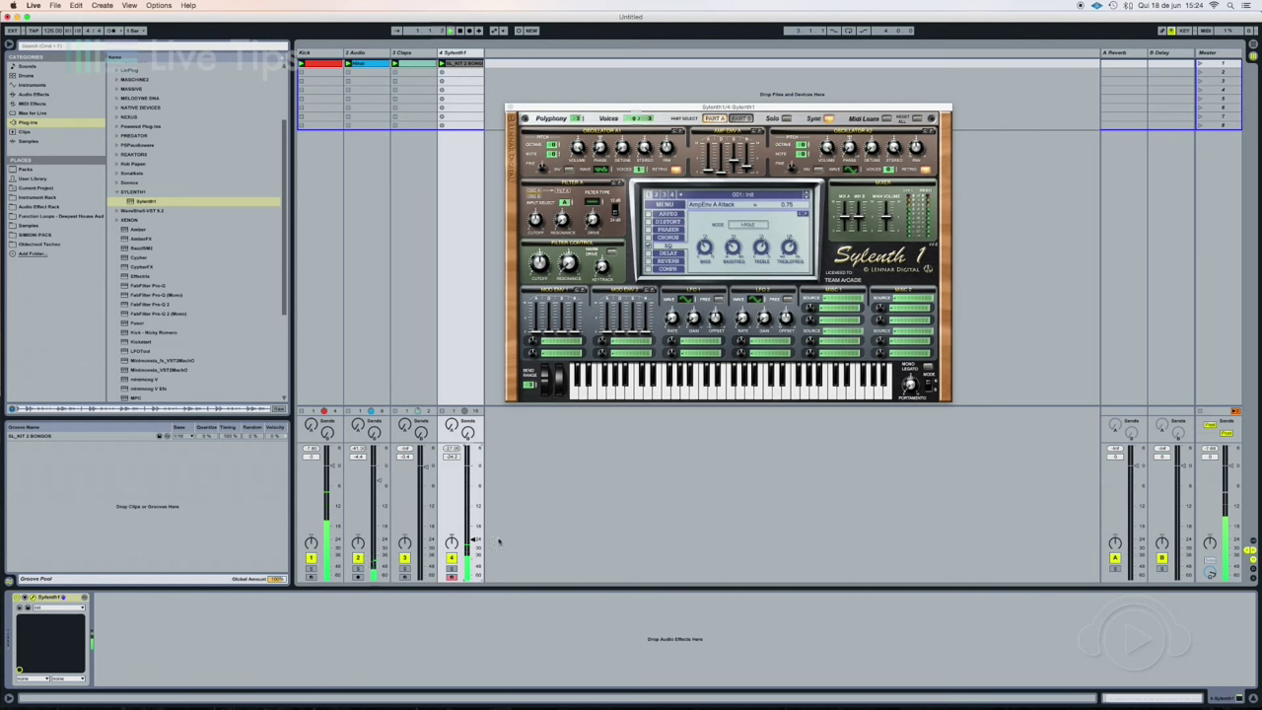
click(450, 558)
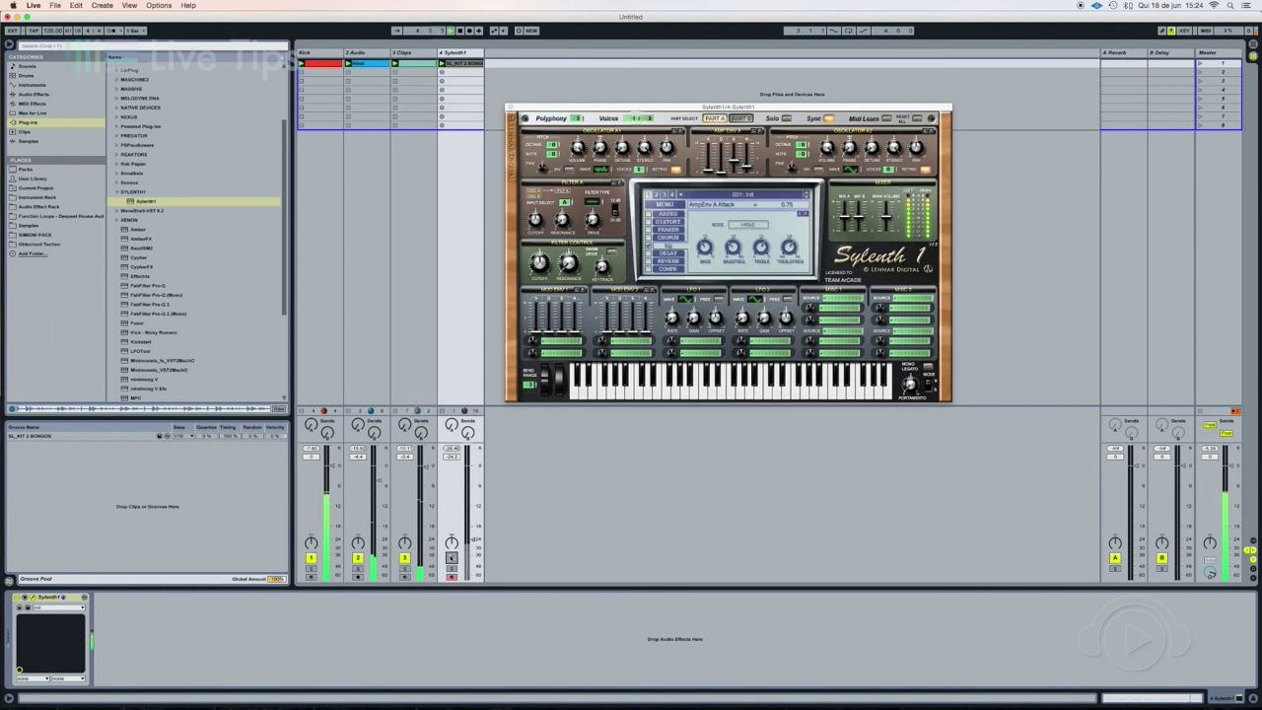
click(451, 558)
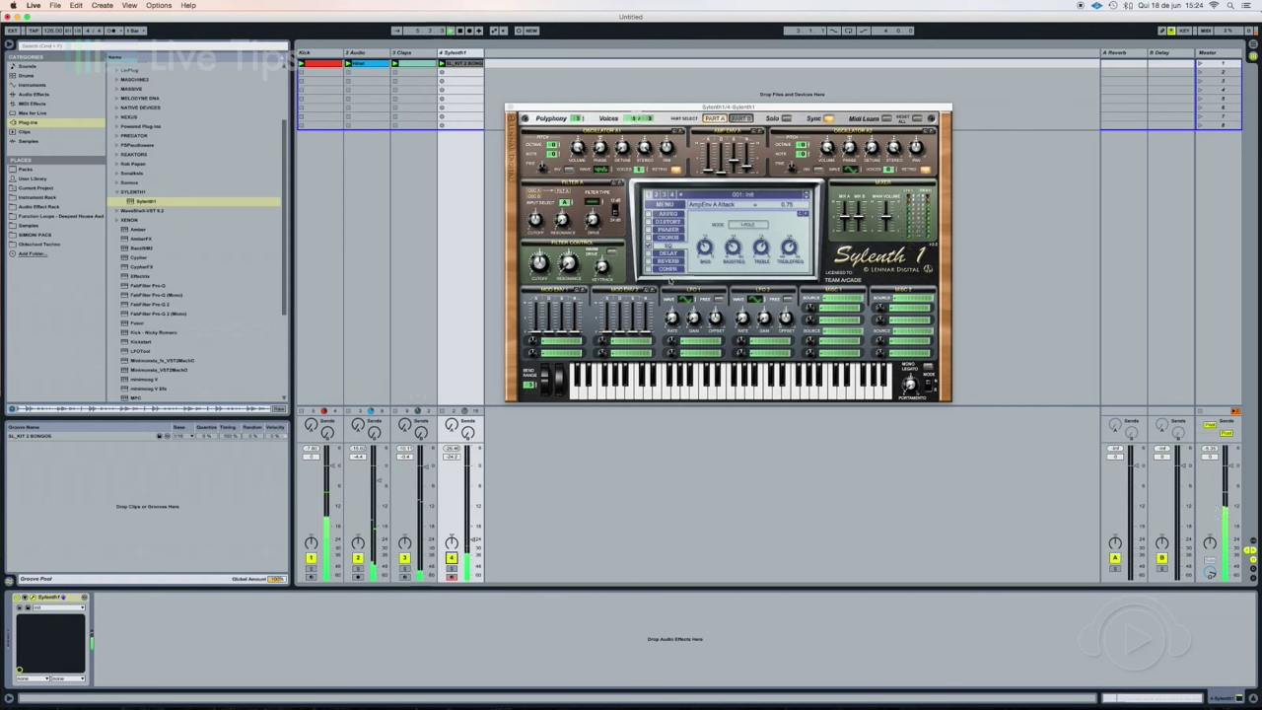
- Turn on Sylenth1's reverb, adjust its dry/wet and set its size to 7.50, raising the track volume to -22.7 dB
click(668, 262)
click(669, 261)
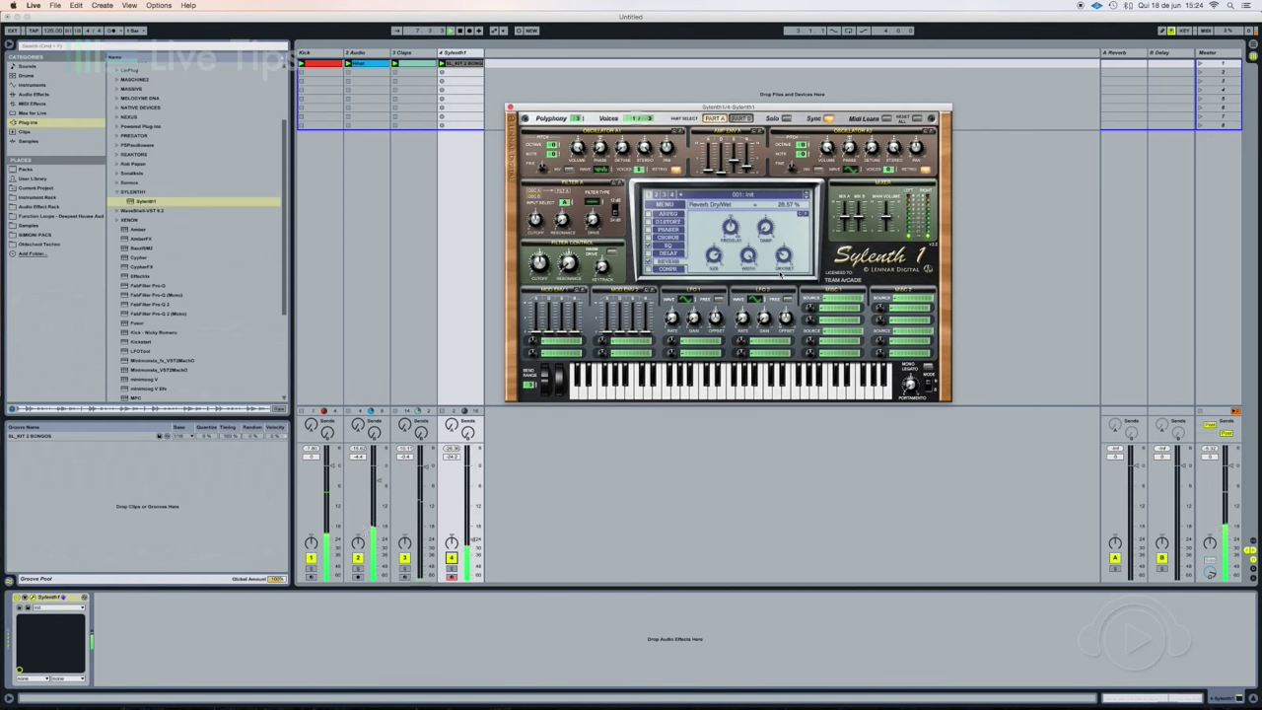
drag(730, 230, 731, 241)
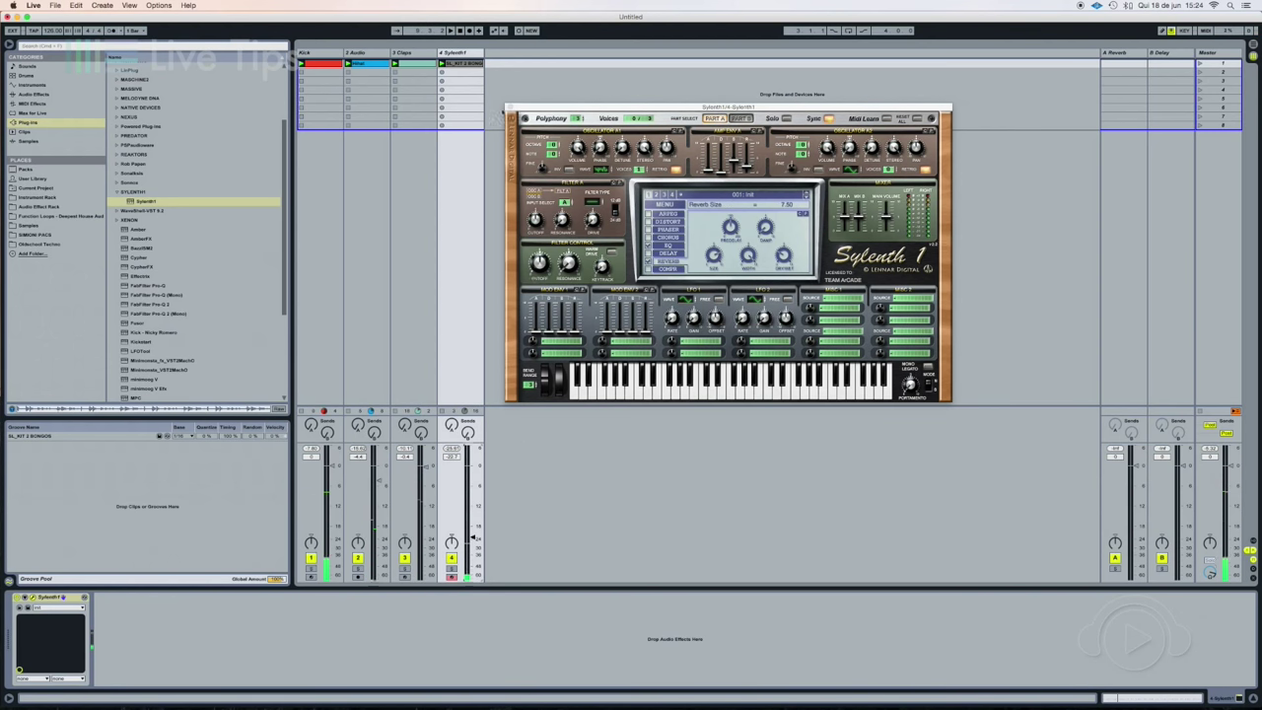
- Insert a new MIDI track and copy the bongo MIDI clip from the Sylenth1 track into its first slot
right_click(497, 51)
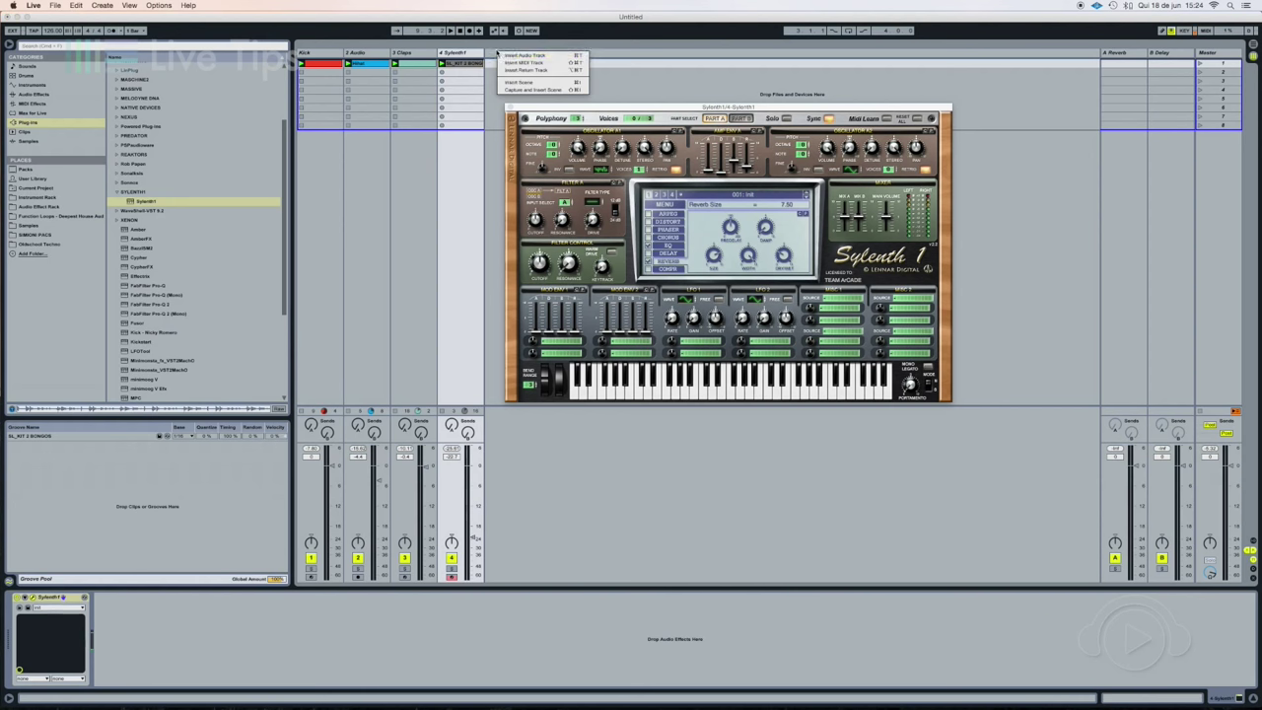
click(523, 63)
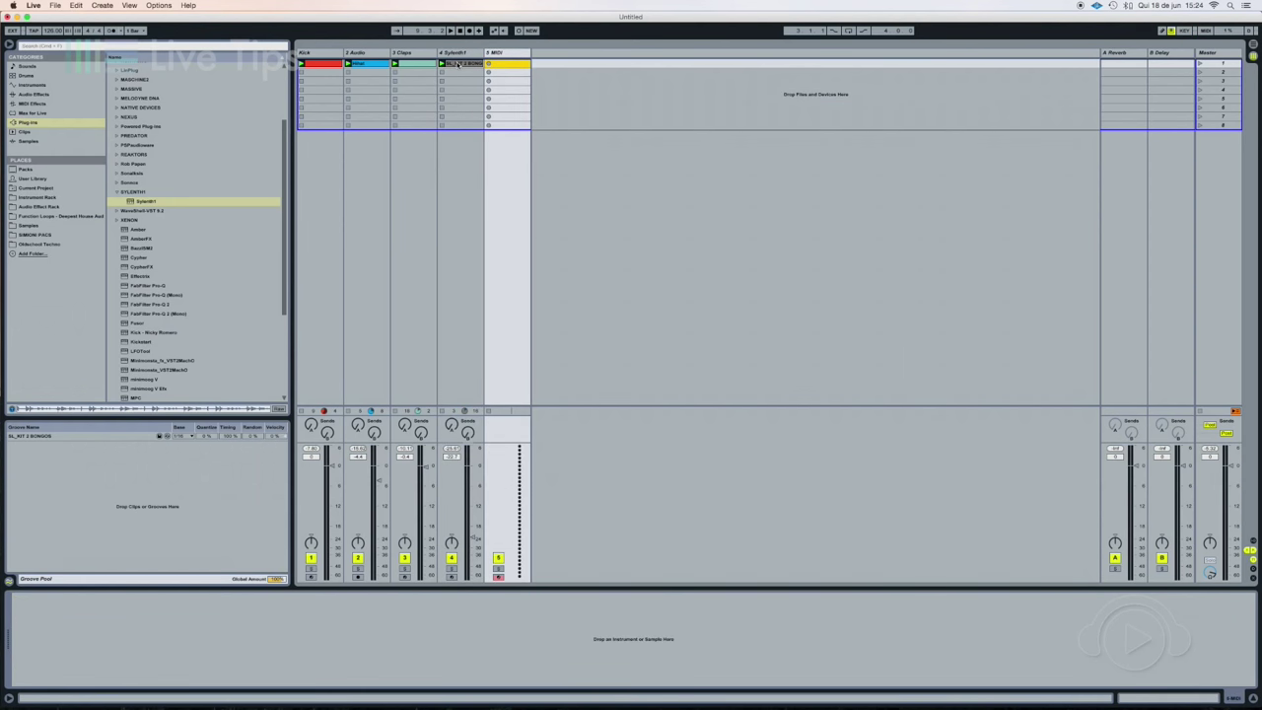
drag(458, 63, 503, 61)
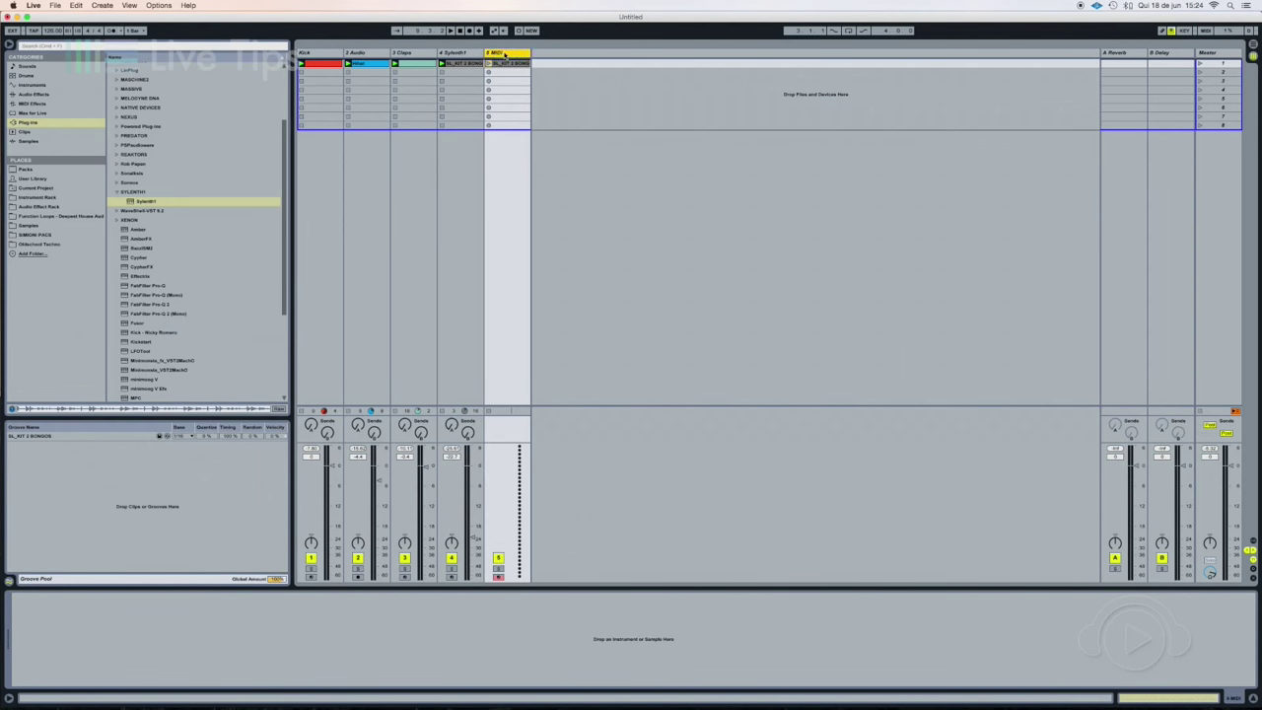
- Browse the Samples place to Minimal, Minimal Tech Nation, Drum Hits and open its Percussion folder
click(30, 226)
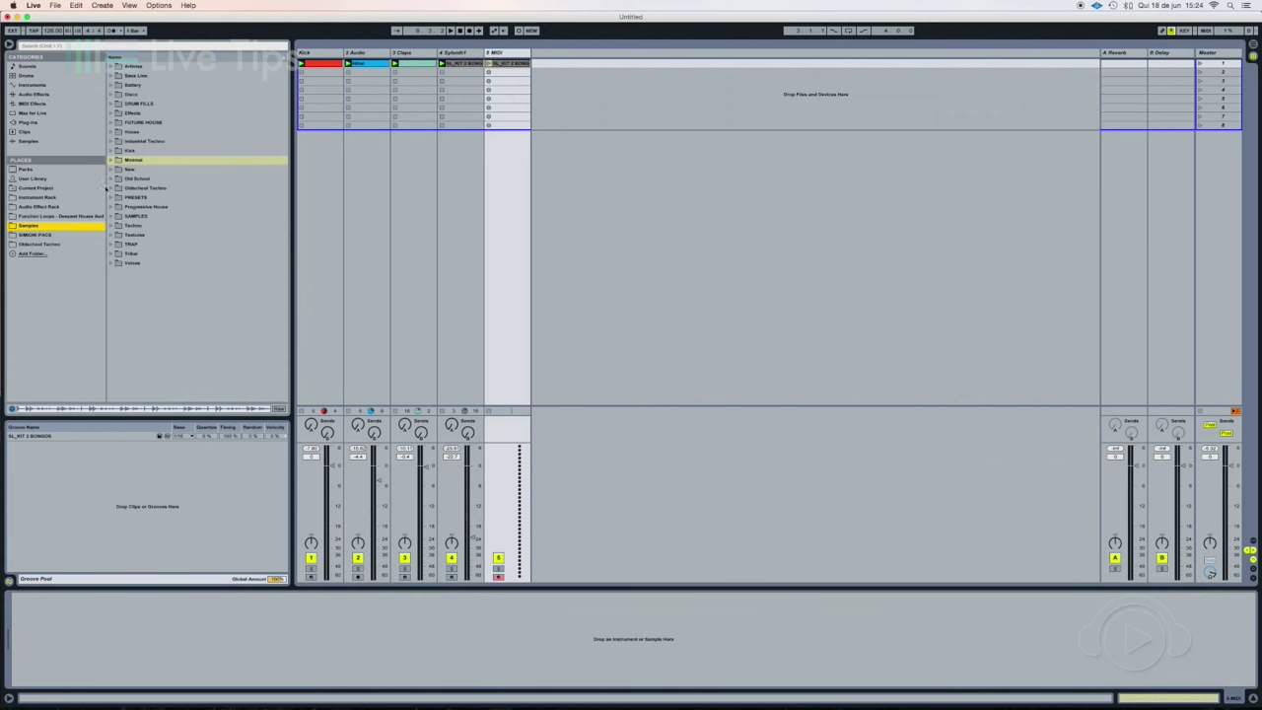
click(111, 160)
click(125, 227)
click(124, 216)
click(130, 235)
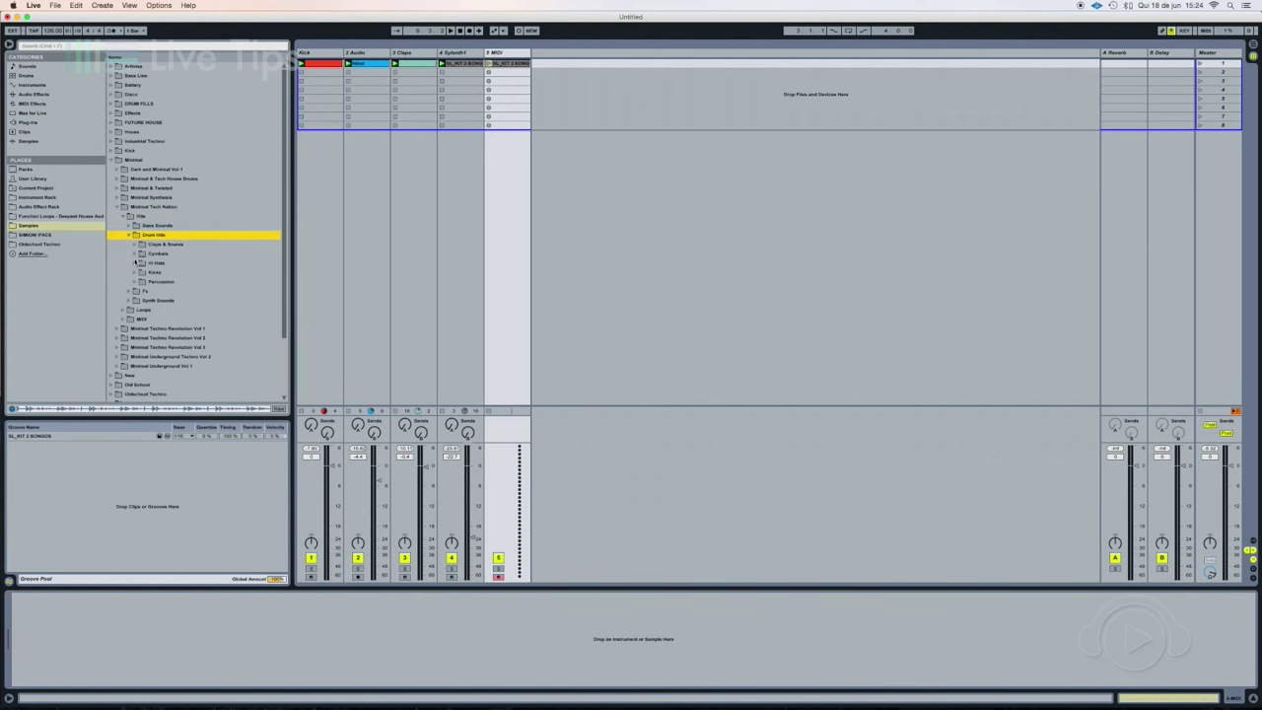
click(134, 283)
- Audition the SL_MINTECH_PERCUSSION samples one after another, from number 1 up to the high twenties
click(165, 291)
key(Down)
key(Down)
key(Down)
key(Down)
key(Down)
key(Down)
key(Down)
key(Down)
key(Down)
key(Down)
key(Down)
key(Down)
key(Down)
key(Down)
key(Down)
key(Down)
key(Down)
key(Down)
key(Down)
key(Down)
key(Down)
key(Down)
key(Down)
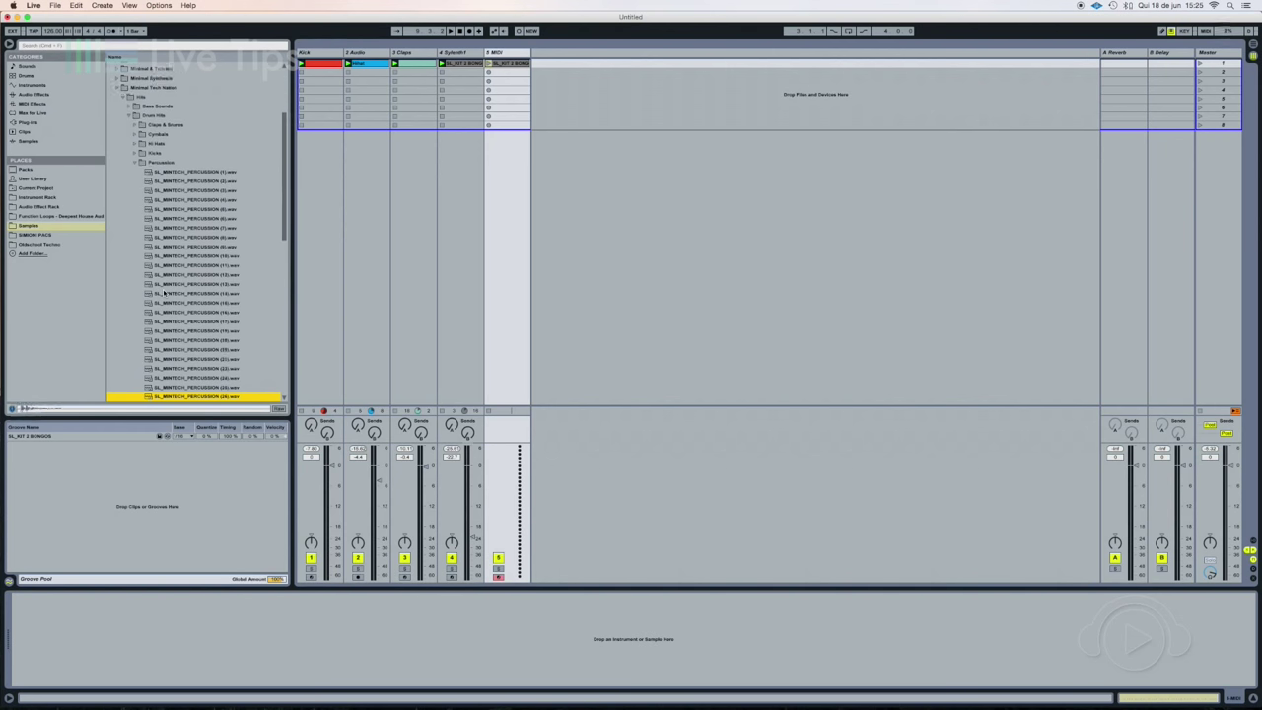
key(Down)
key(Down)
key(Down)
key(Down)
key(Up)
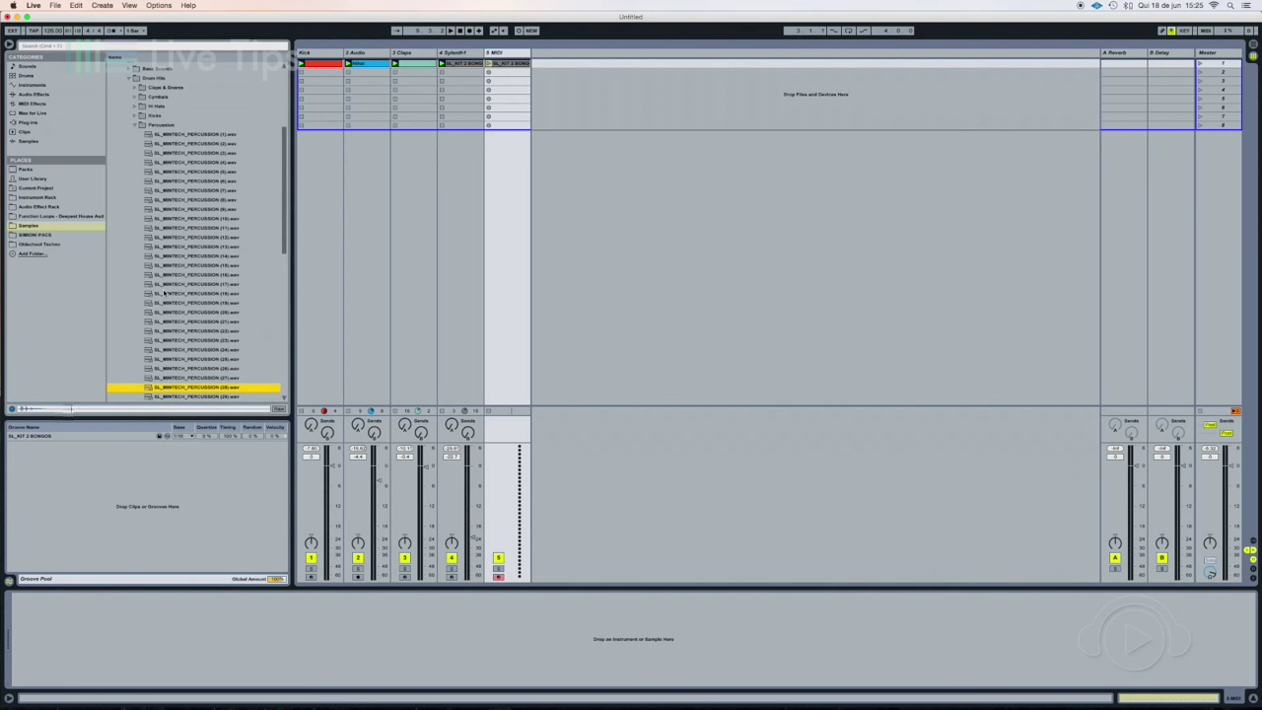
- Search the Samples category for 808 and load Conga-808-Mid.aif onto the new MIDI track
click(30, 141)
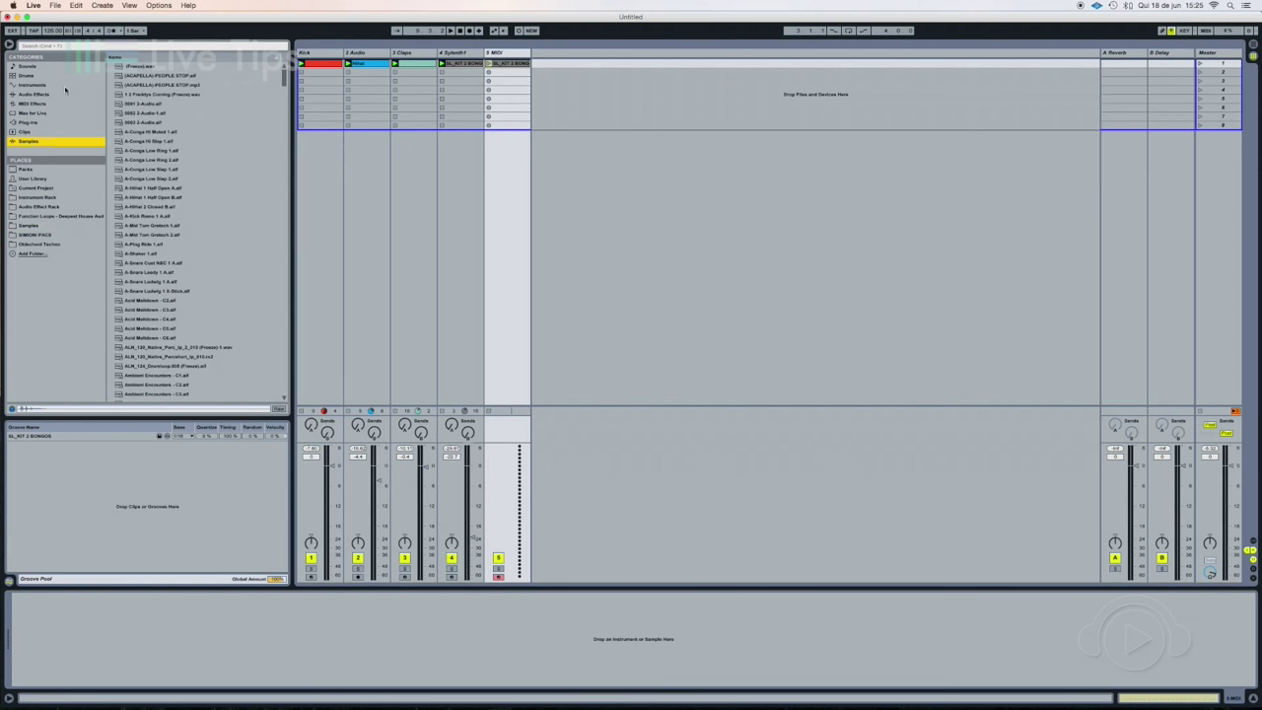
click(58, 50)
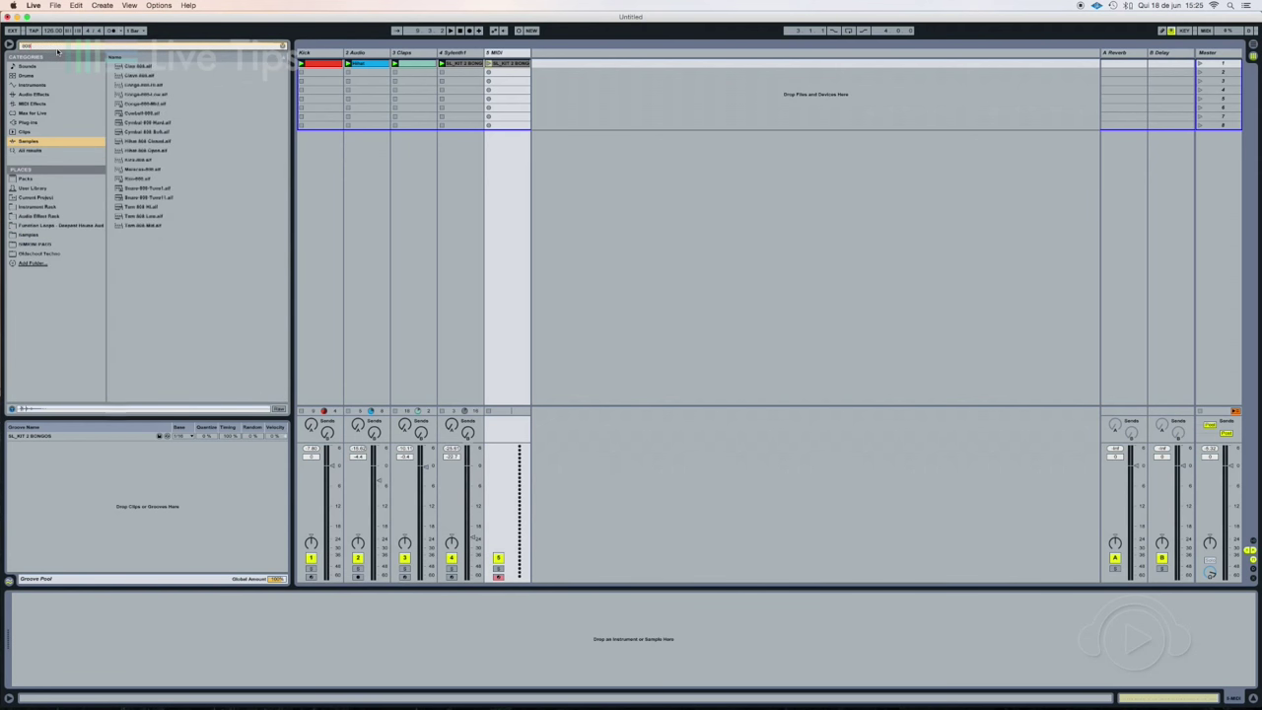
click(139, 104)
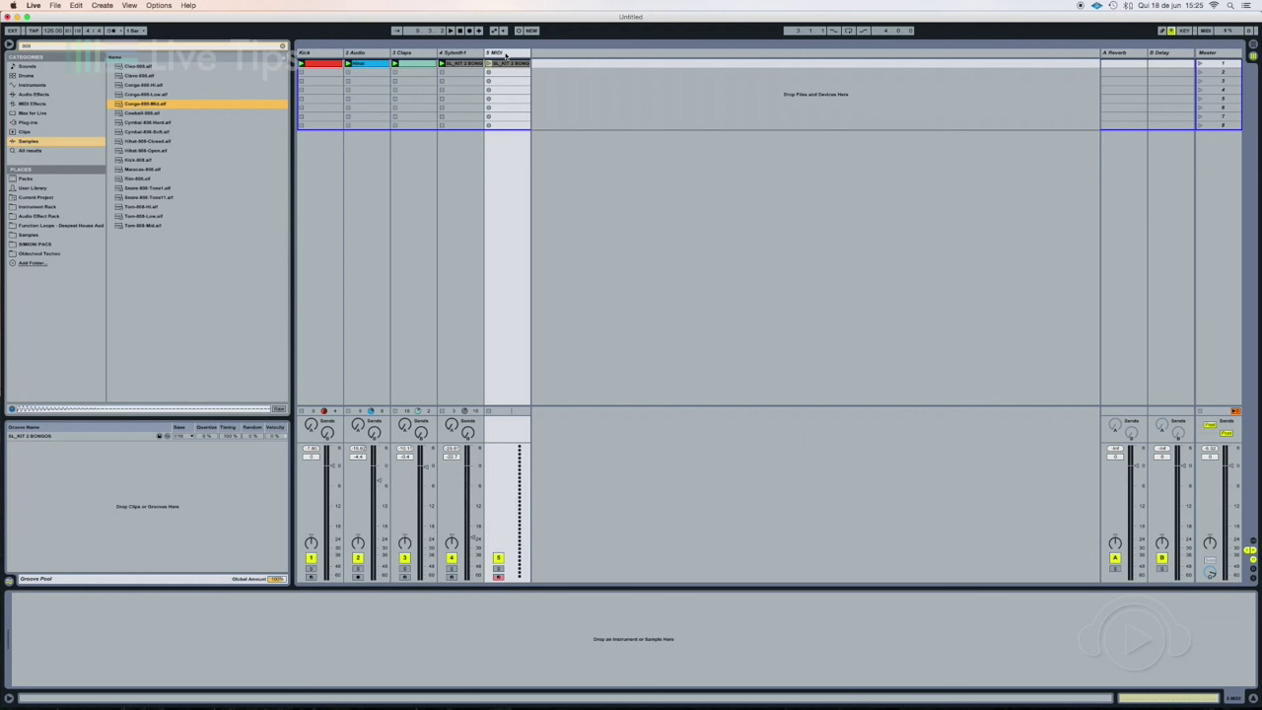
click(191, 307)
key(Return)
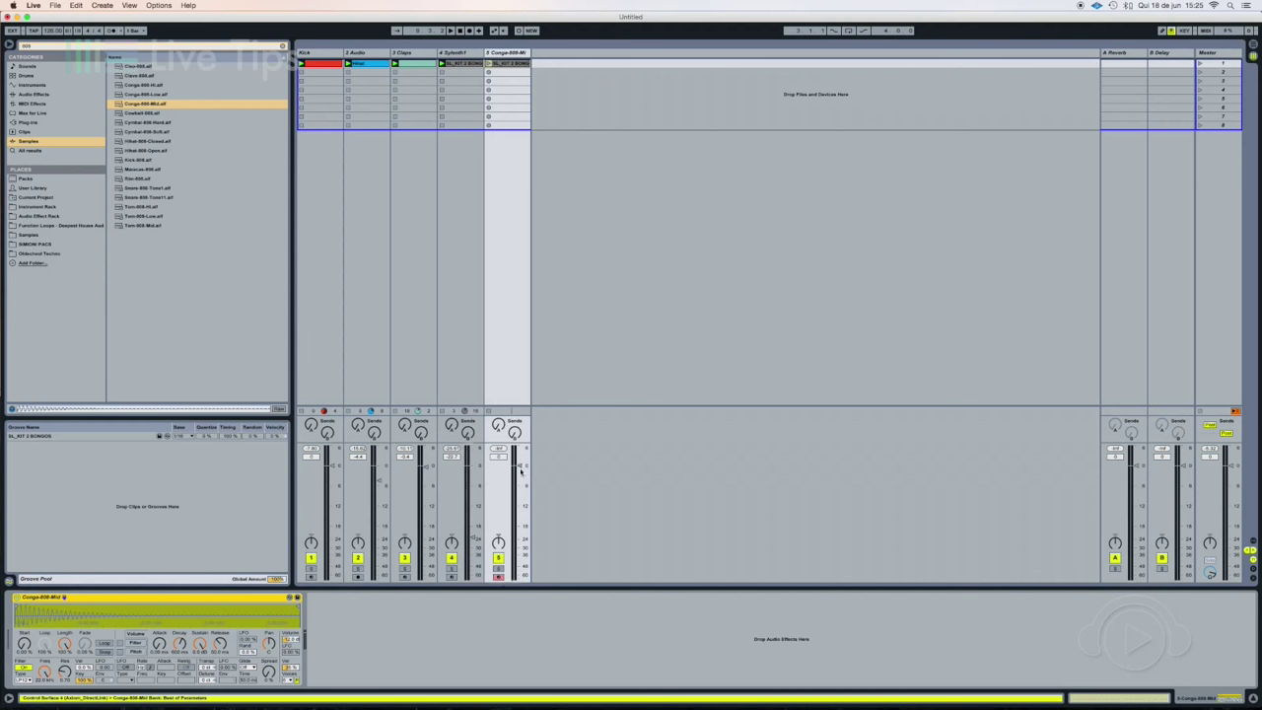
- Lower the conga track's volume to -13.2 dB, launch its clip with the beat and shorten the Simpler envelope
drag(521, 472, 520, 500)
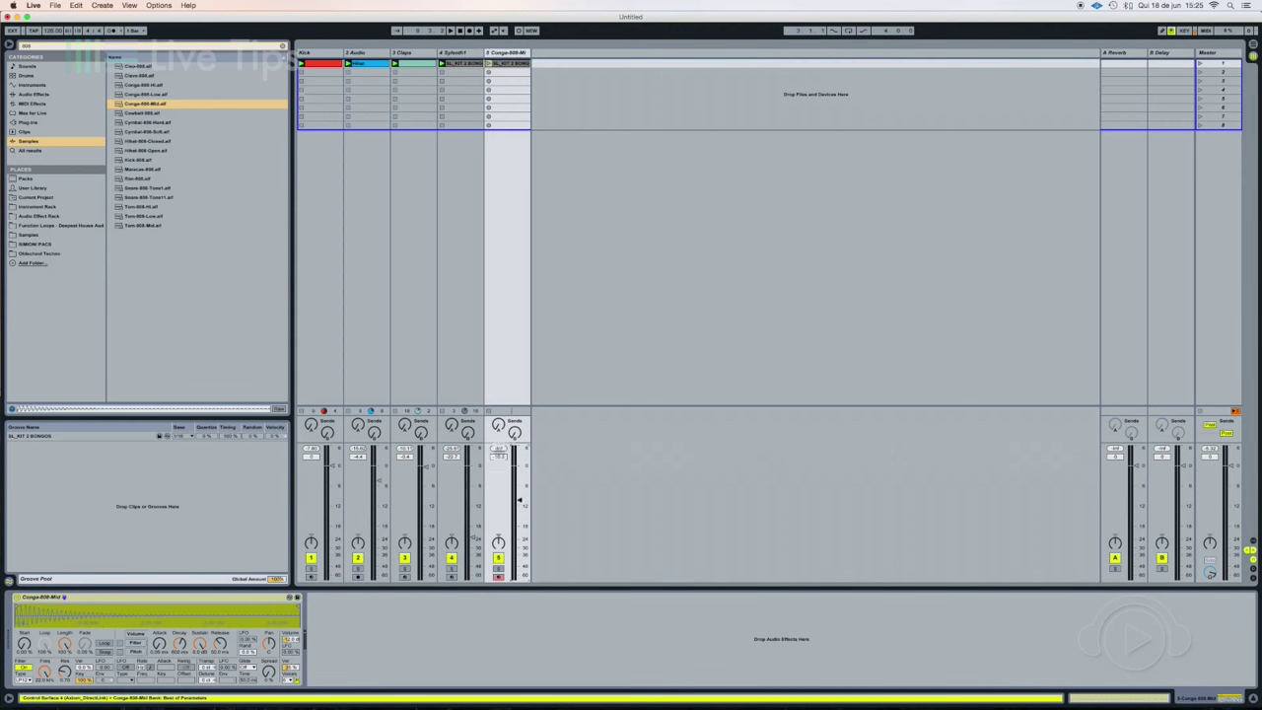
click(488, 63)
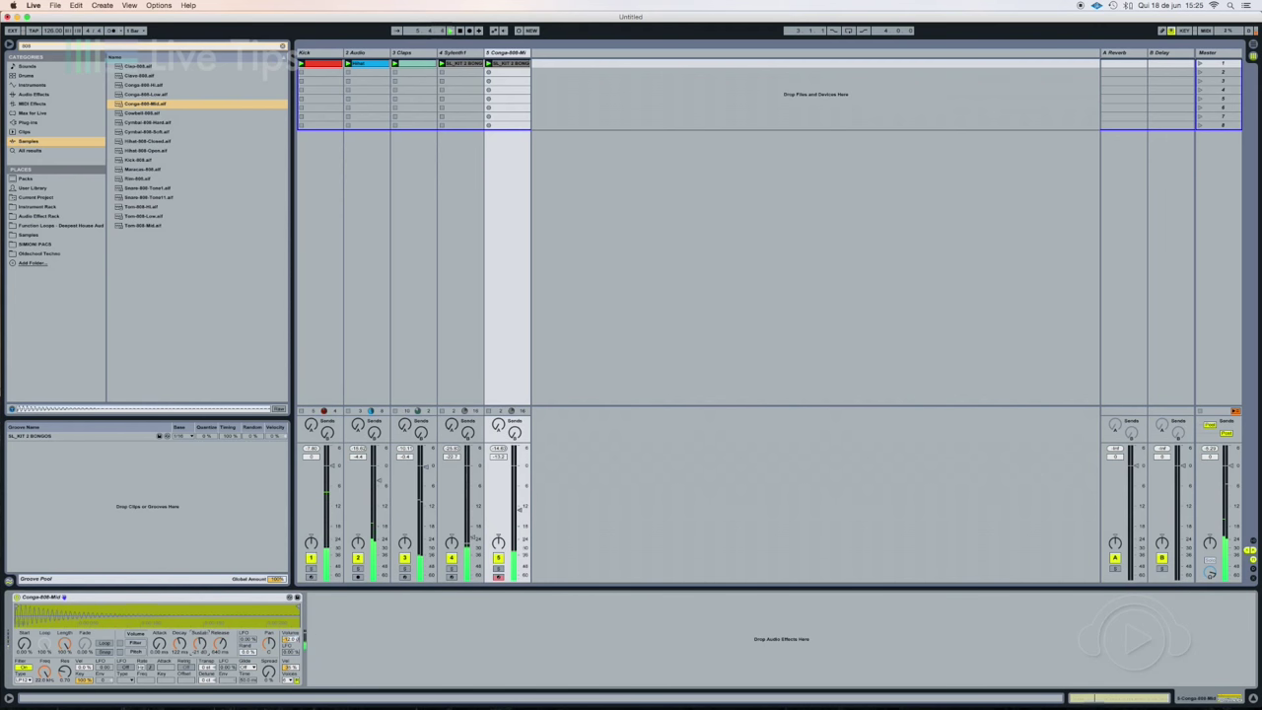
- Delete the conga clip's notes from beat 1.3 onward, loop only the first half bar and play it
key(shift+Tab)
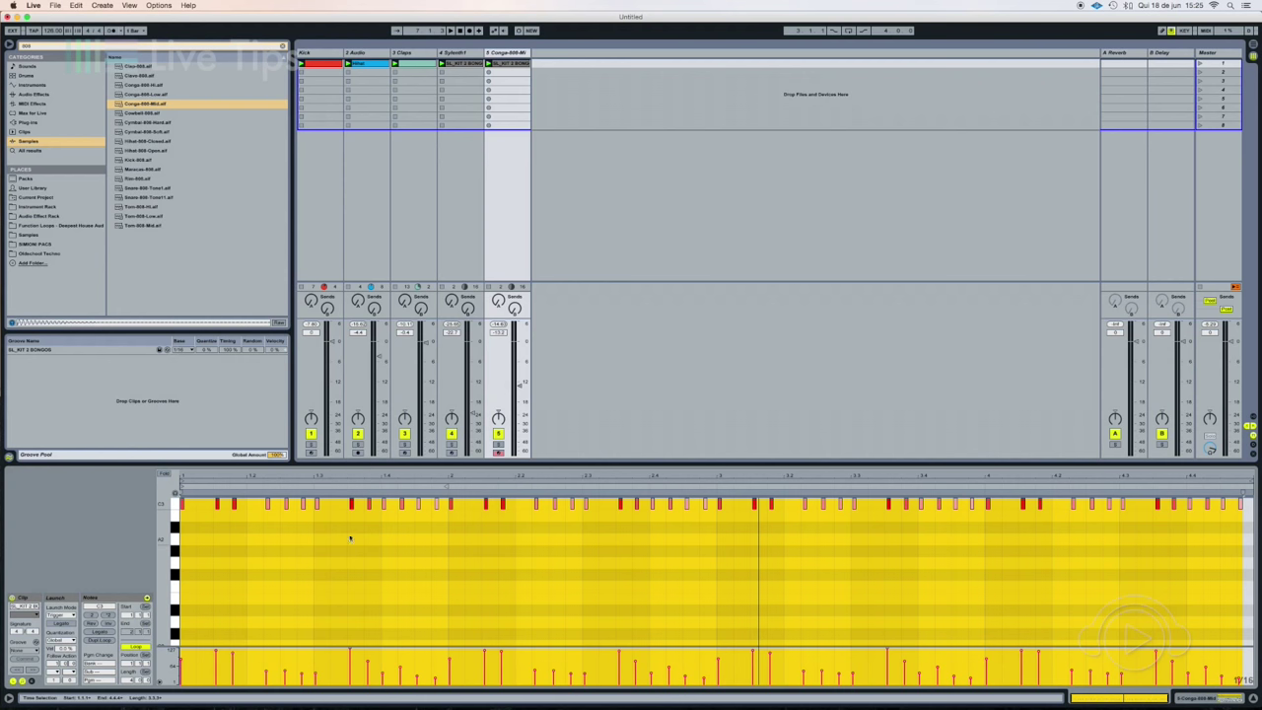
drag(311, 536, 170, 520)
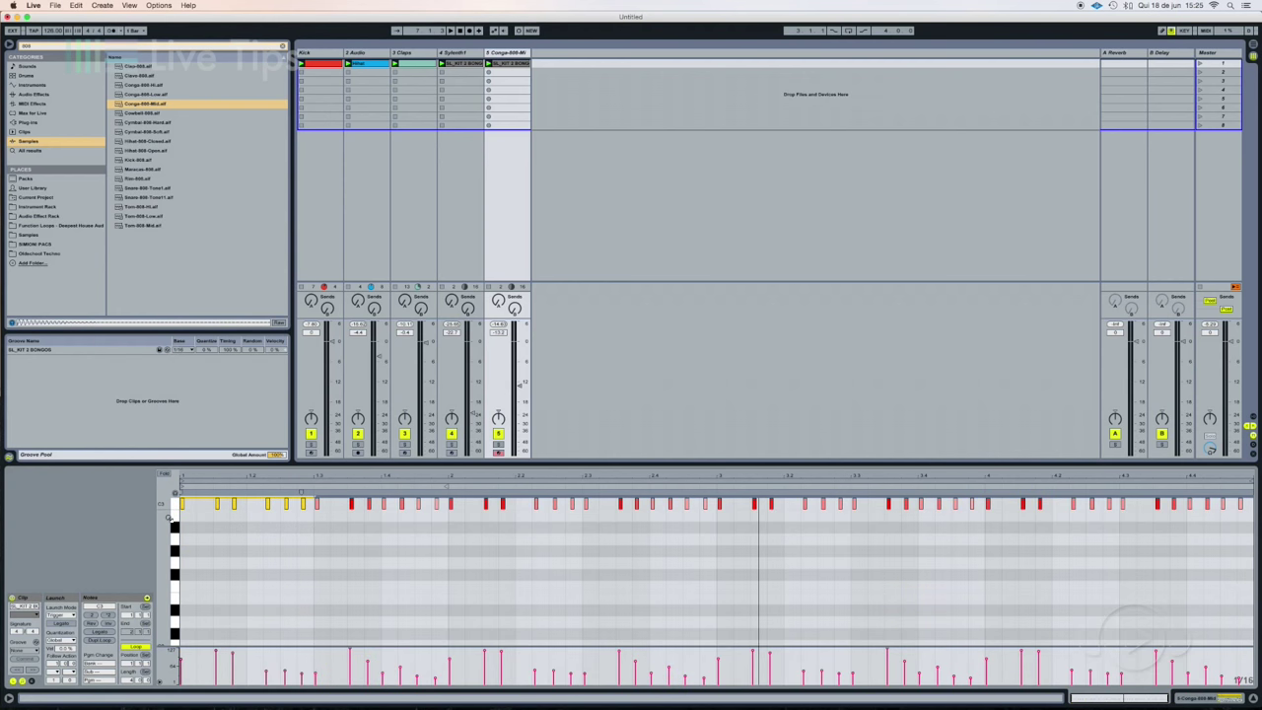
drag(170, 520, 169, 520)
drag(314, 533, 1255, 493)
key(Delete)
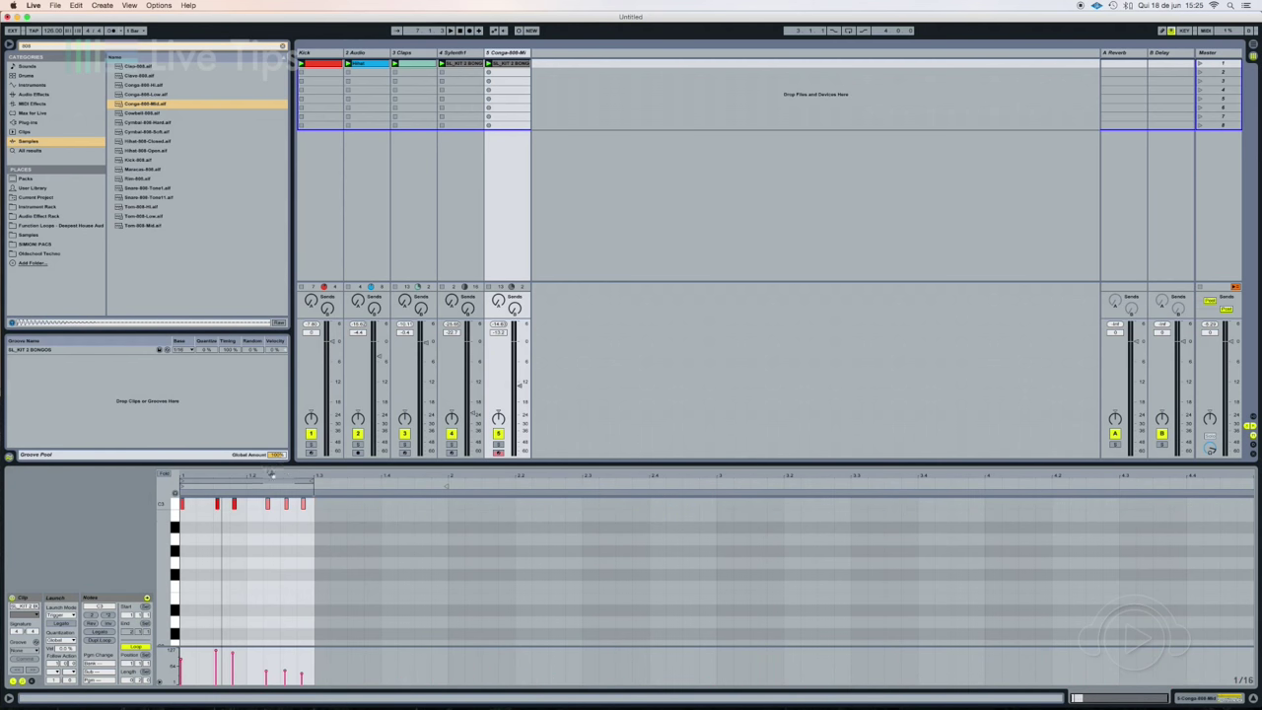
key(z)
key(space)
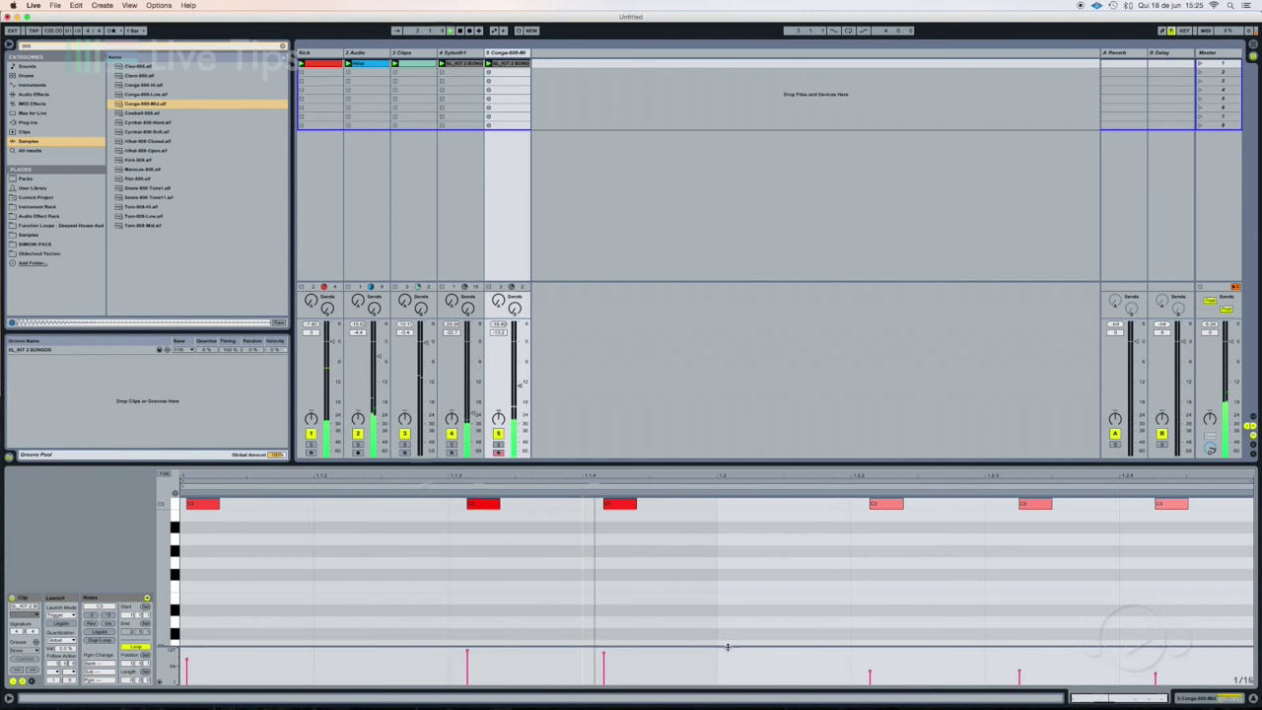
- Listen to the conga track in solo and in the full mix, and lower its volume to -17.0 dB
click(498, 443)
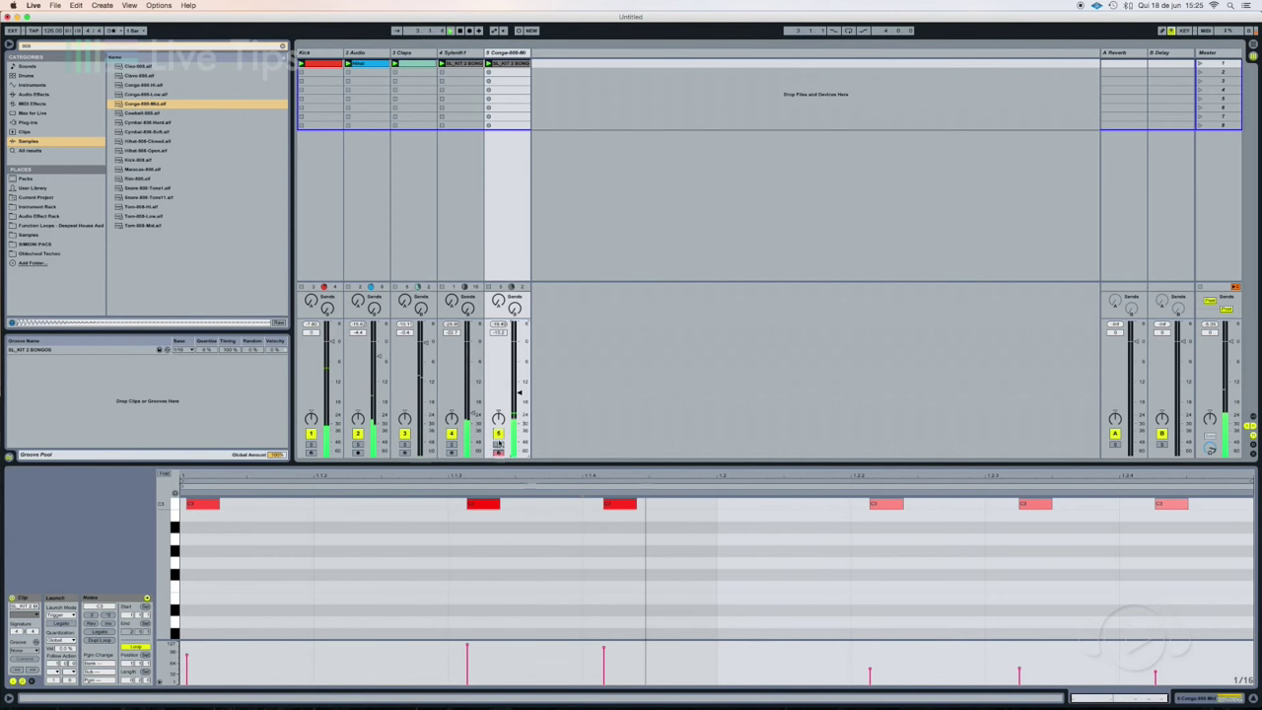
key(shift+Tab)
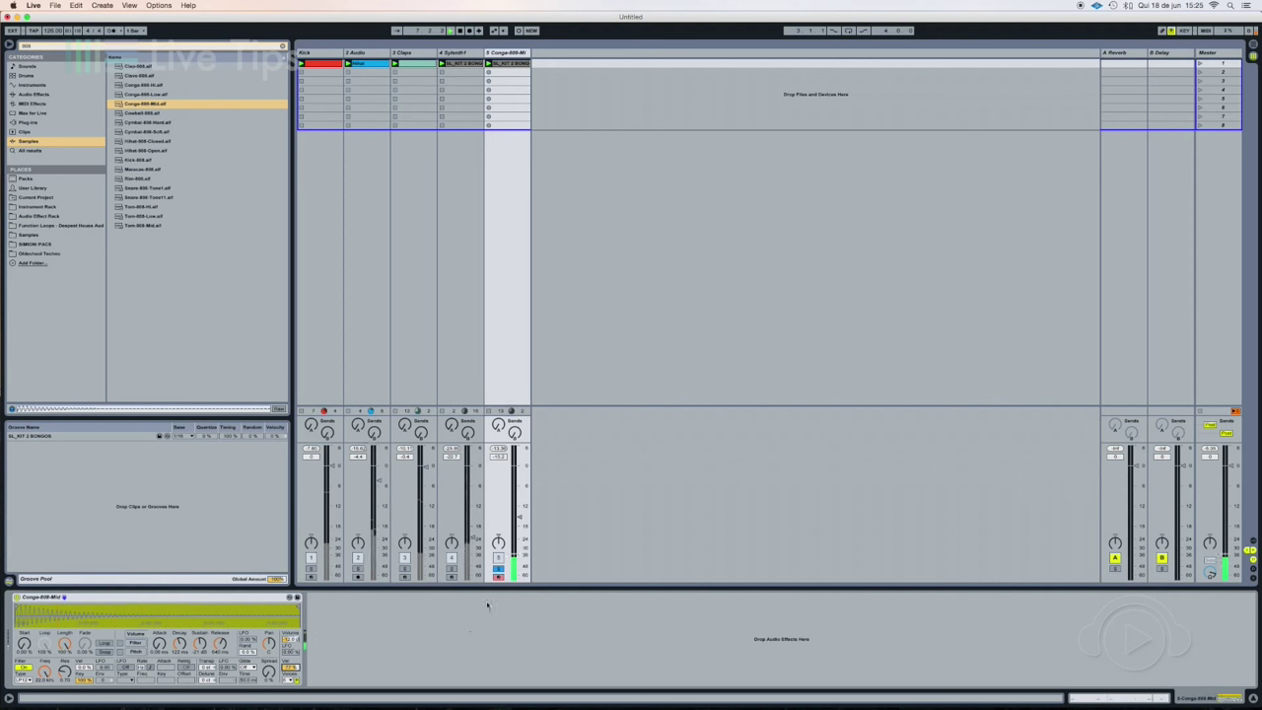
click(517, 529)
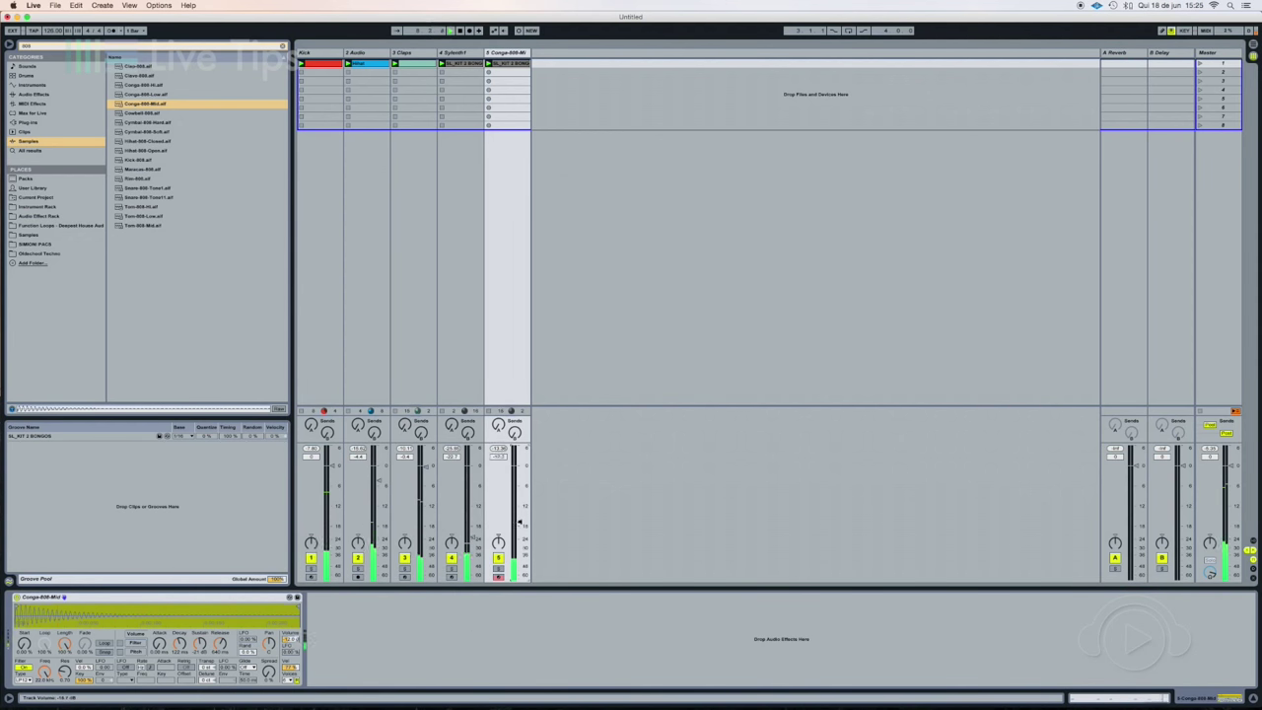
- Shift the conga clip's first four notes slightly earlier, placing the first one at the clip start
click(510, 63)
click(462, 529)
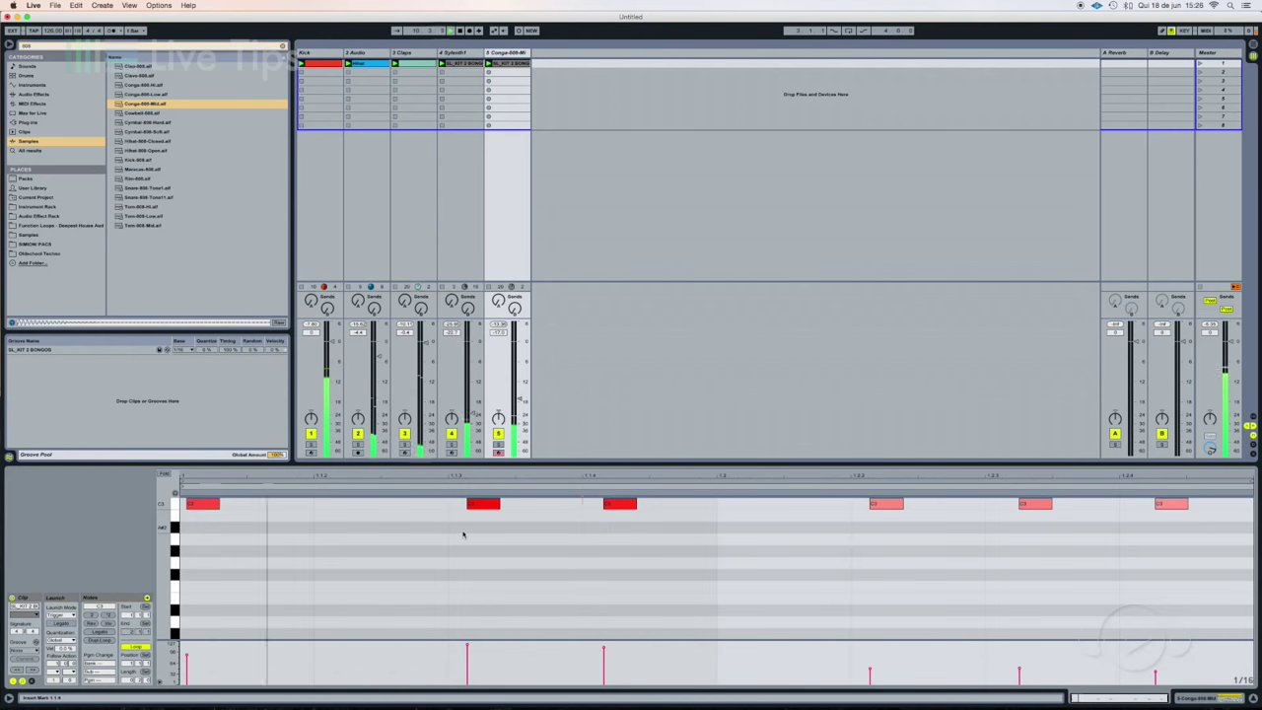
drag(194, 505, 191, 510)
drag(480, 505, 465, 505)
key(space)
click(609, 505)
drag(610, 508, 597, 507)
click(880, 506)
drag(878, 511, 874, 507)
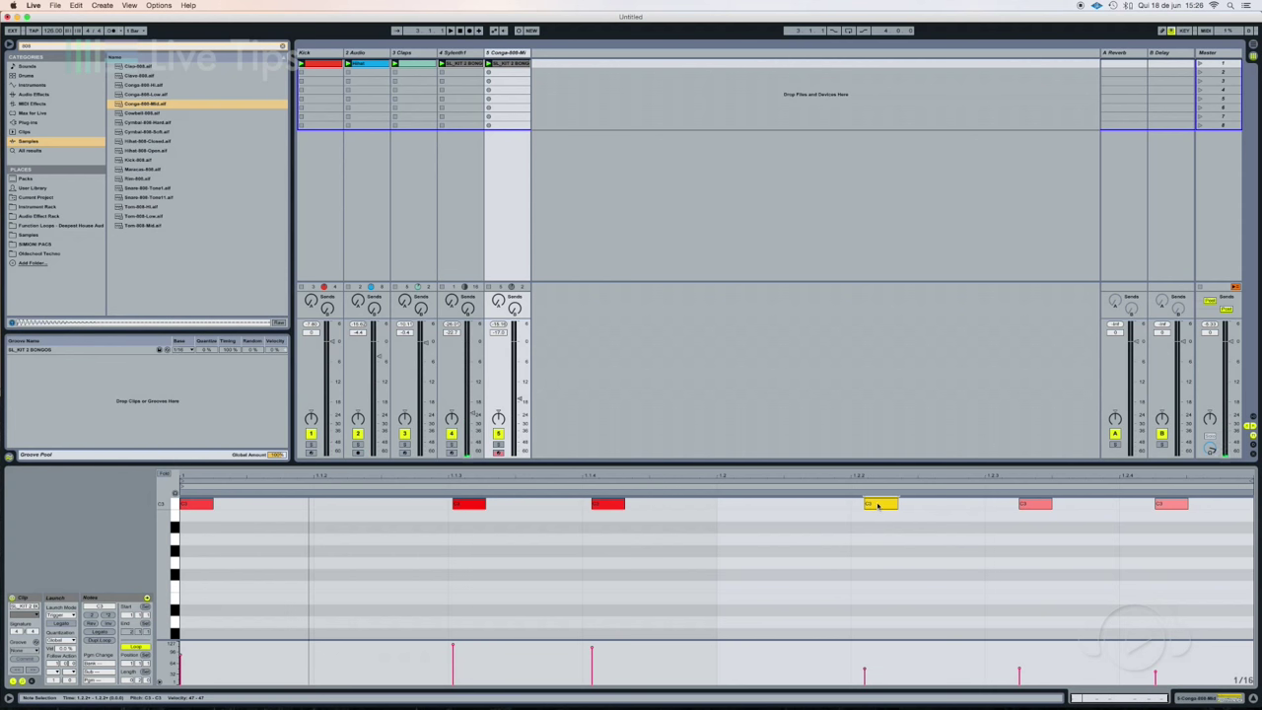
- Copy the fourth conga note to just after beat 1.2 and raise the copy's velocity
drag(878, 505, 754, 505)
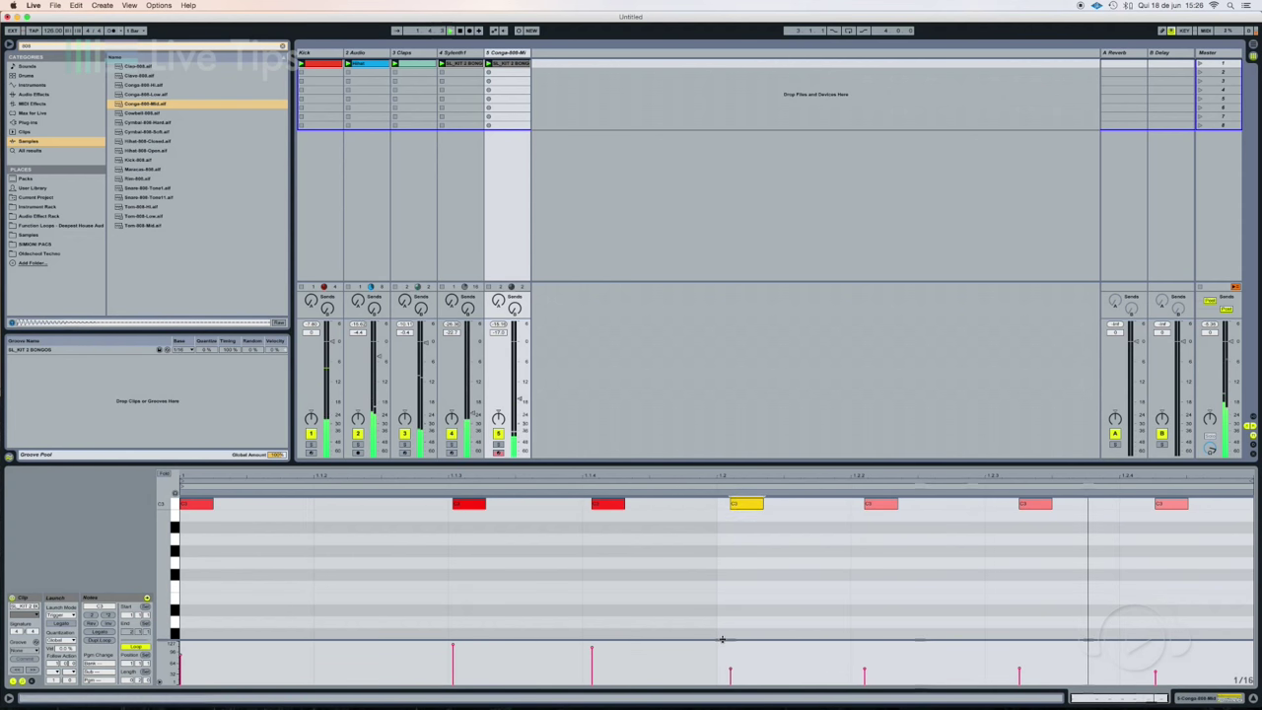
drag(730, 671, 729, 655)
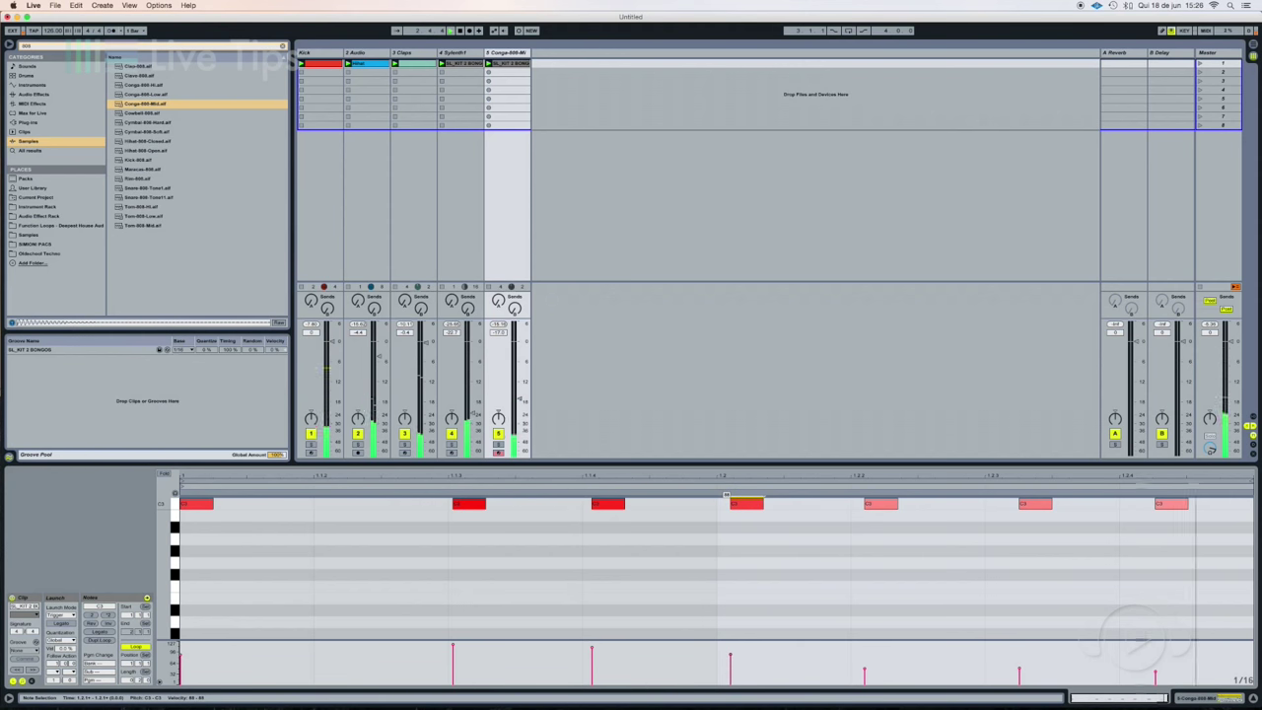
click(724, 558)
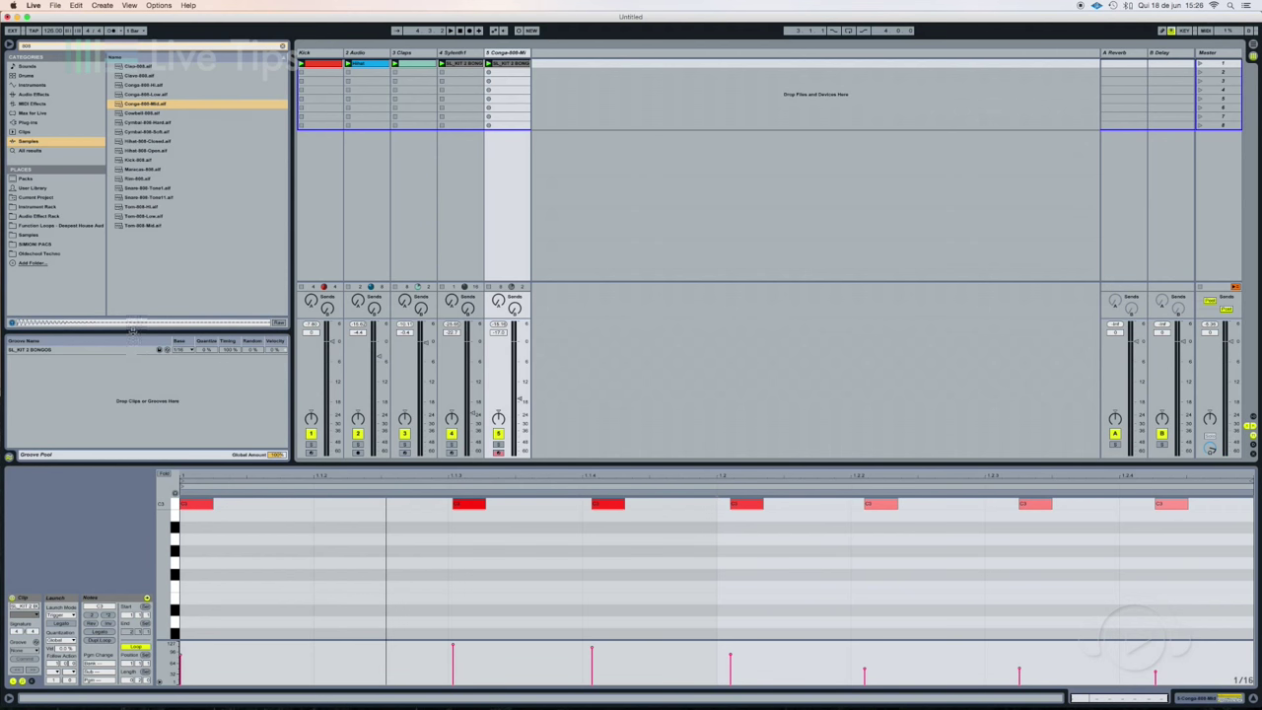
- Select the SL_KIT 2 BONGOS groove in the Groove Pool
click(48, 350)
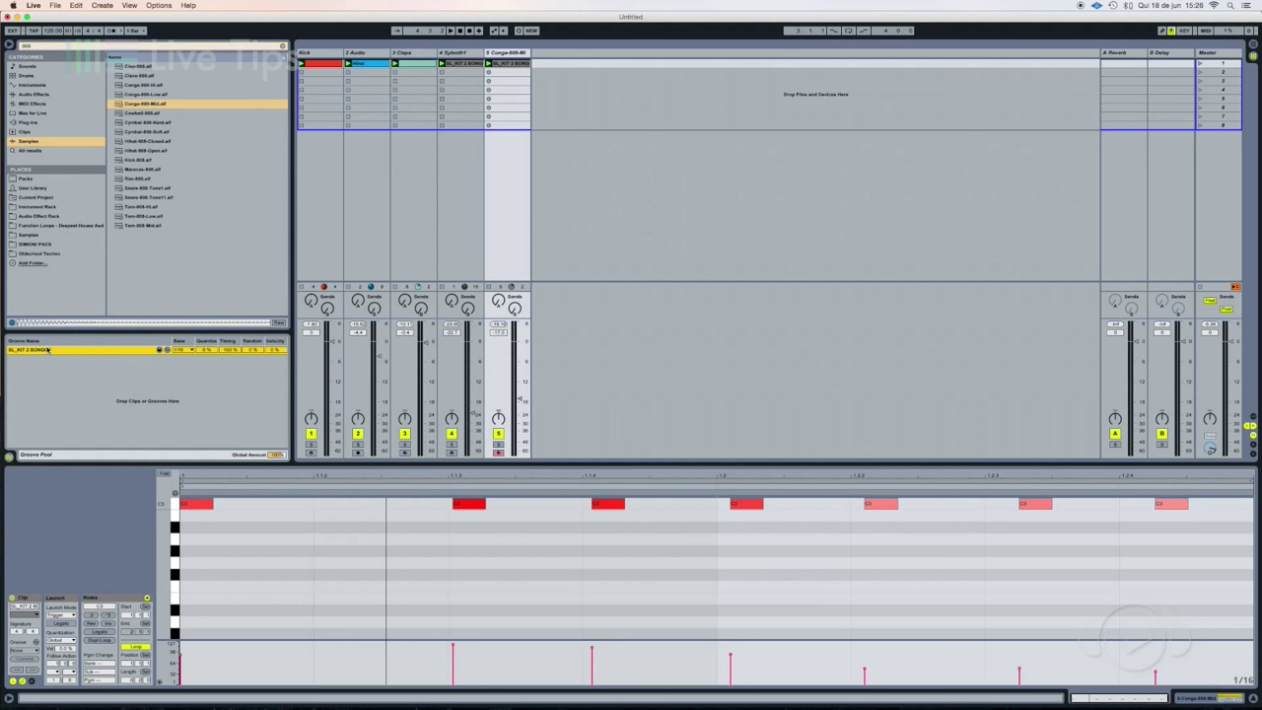